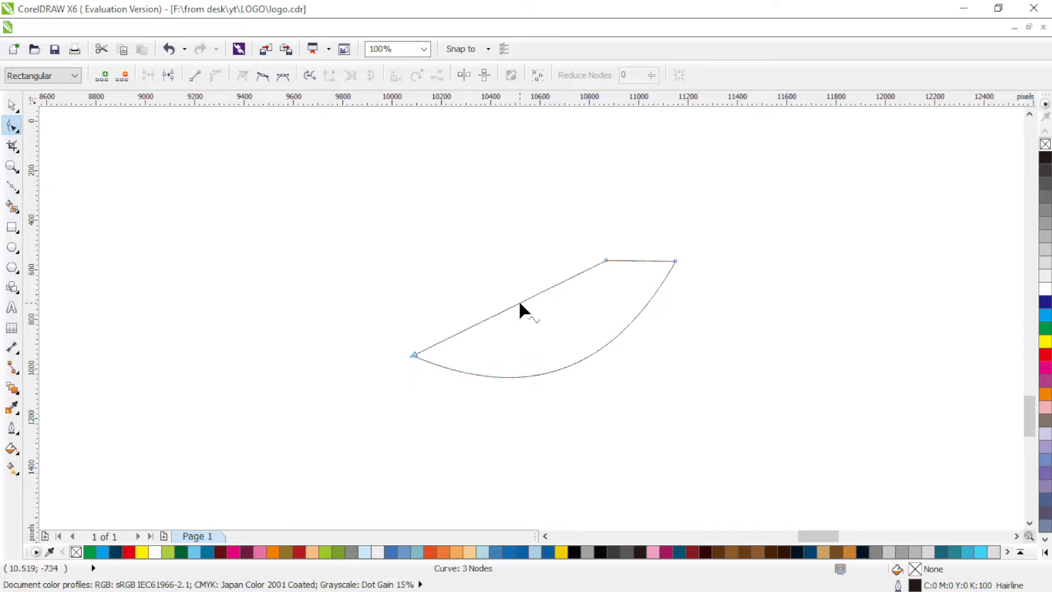
Bend the outline's long straight edge into a high shell arch and its short straight edge into a small rounded head.
{"action": "left_click_drag", "start_coordinate": [519, 302], "coordinate": [478, 212]}
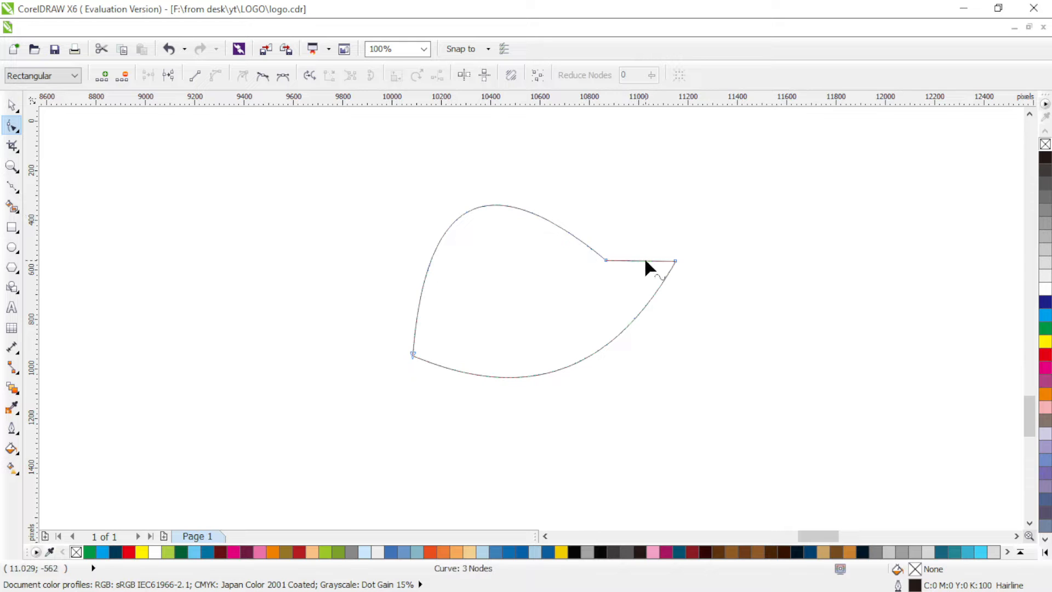
{"action": "left_click_drag", "start_coordinate": [647, 261], "coordinate": [657, 232]}
{"action": "left_click", "coordinate": [605, 260]}
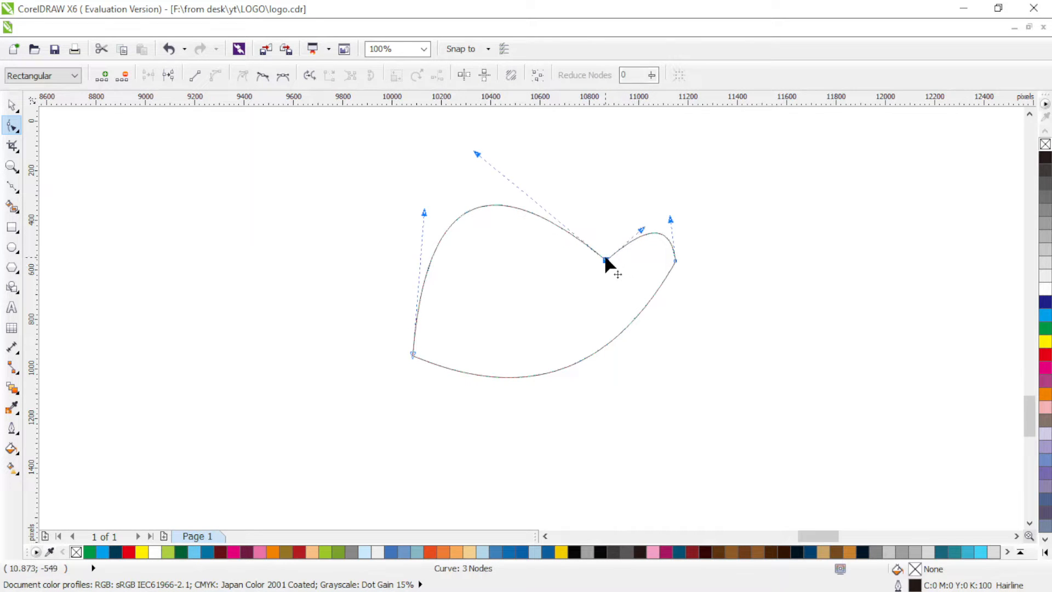
{"action": "left_click_drag", "start_coordinate": [606, 260], "coordinate": [606, 263]}
{"action": "left_click_drag", "start_coordinate": [642, 232], "coordinate": [615, 241]}
{"action": "left_click_drag", "start_coordinate": [672, 219], "coordinate": [672, 224]}
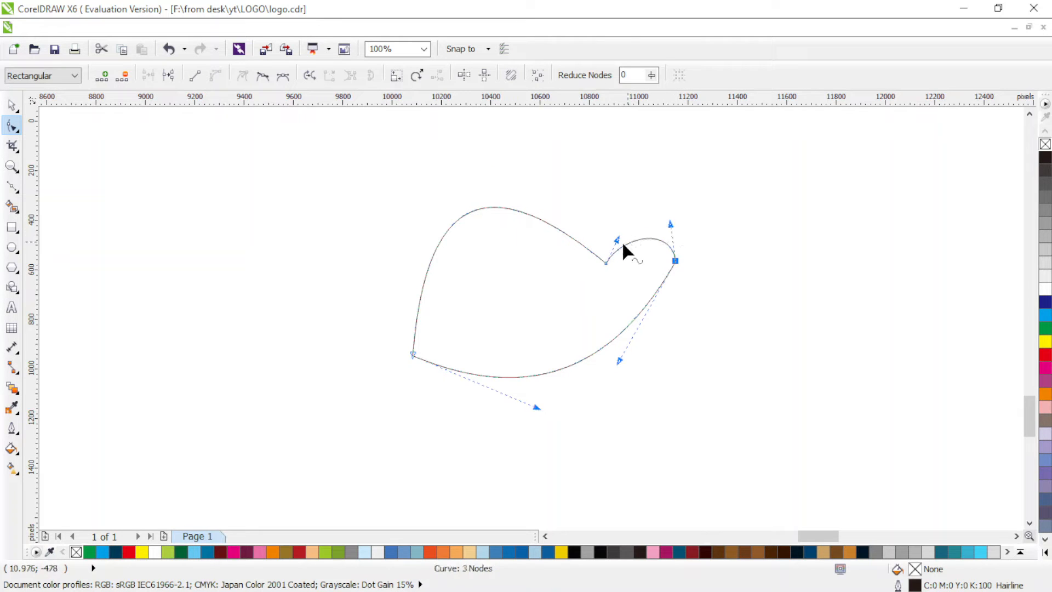
Lower and round the shell arch by reshaping its curve handles, and move the outline's rear corner node slightly outward.
{"action": "left_click_drag", "start_coordinate": [476, 157], "coordinate": [541, 188]}
{"action": "left_click_drag", "start_coordinate": [419, 216], "coordinate": [409, 244]}
{"action": "left_click", "coordinate": [413, 355]}
{"action": "left_click_drag", "start_coordinate": [413, 355], "coordinate": [400, 353]}
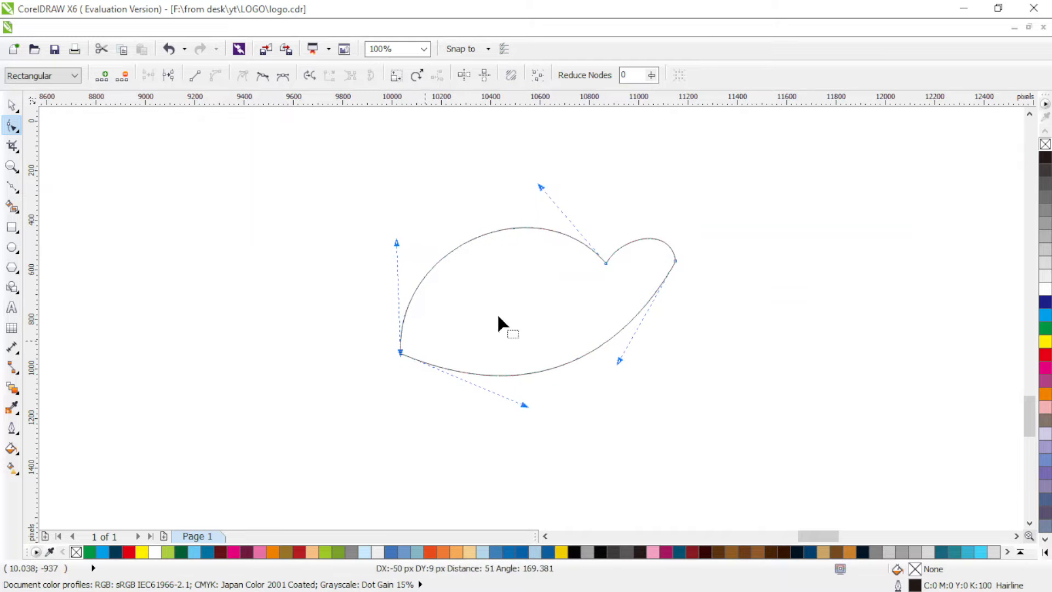
Refine the turtle body's neck, head and belly curves by adjusting the neck node and the surrounding curve handles.
{"action": "left_click_drag", "start_coordinate": [604, 261], "coordinate": [610, 237]}
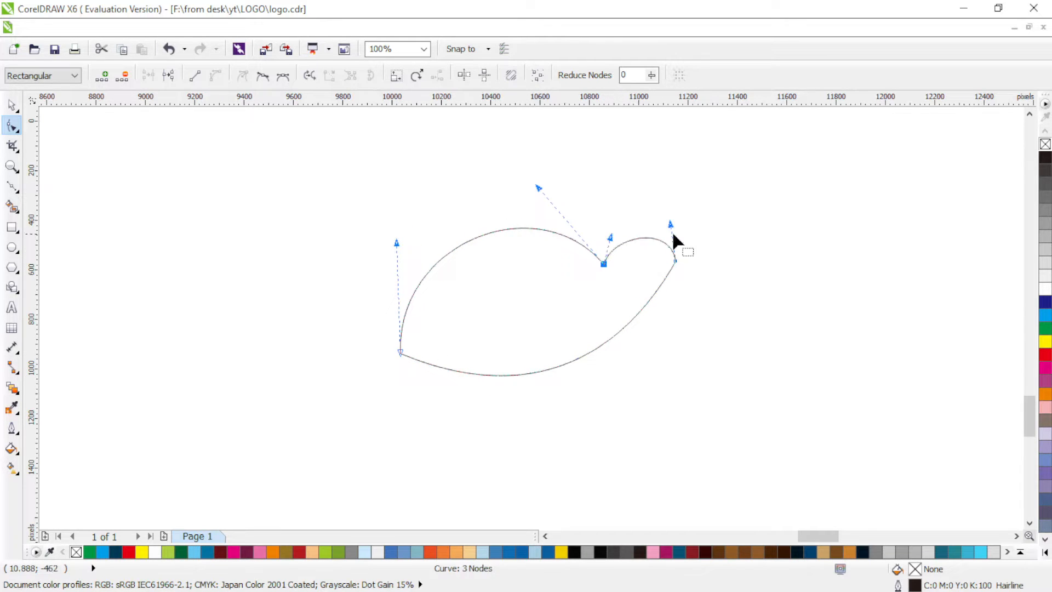
{"action": "left_click_drag", "start_coordinate": [671, 225], "coordinate": [661, 221]}
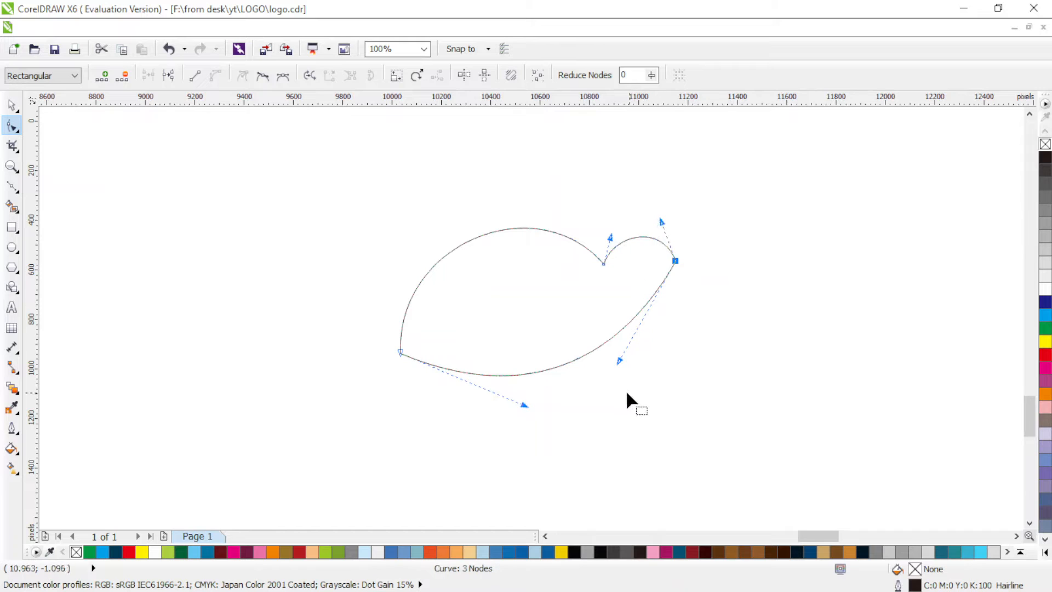
{"action": "left_click_drag", "start_coordinate": [619, 361], "coordinate": [652, 335]}
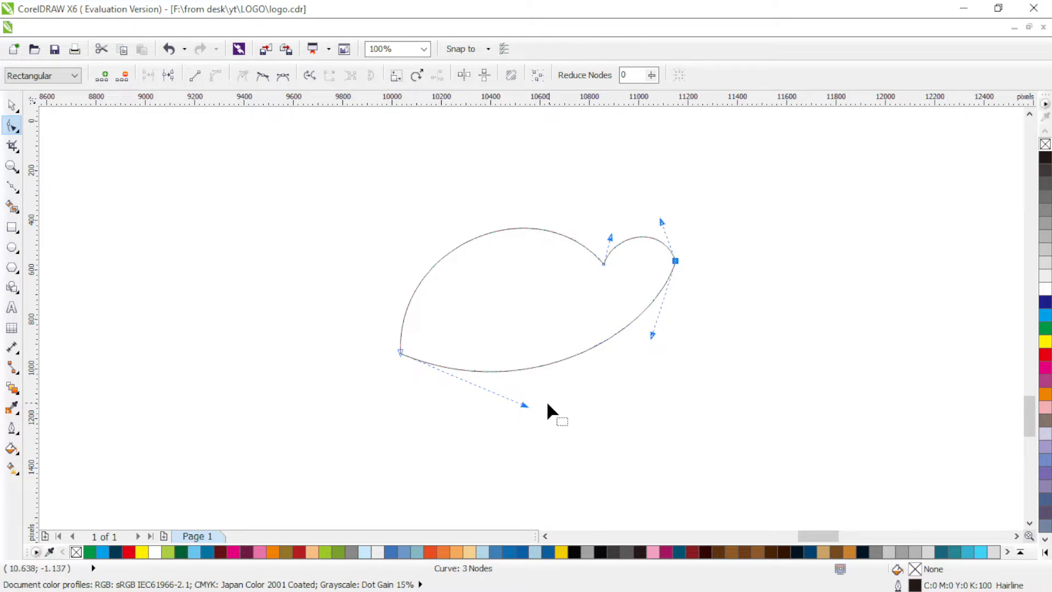
{"action": "left_click_drag", "start_coordinate": [525, 405], "coordinate": [494, 405]}
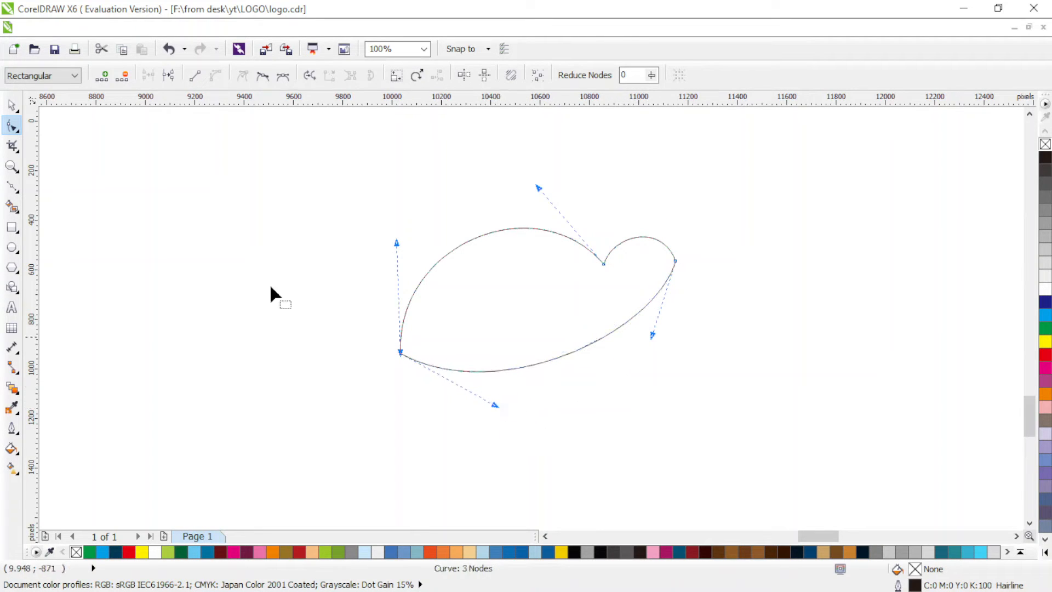
Draw a small closed Bezier triangle overlapping the rear end of the turtle's belly as a rear flipper.
{"action": "left_click", "coordinate": [13, 189]}
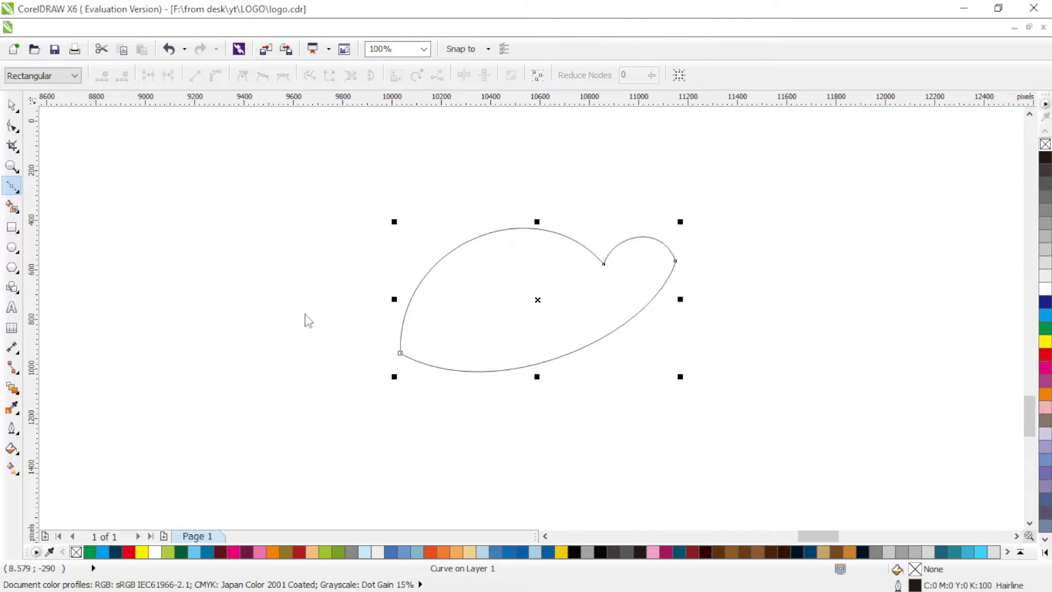
{"action": "left_click", "coordinate": [460, 366]}
{"action": "left_click", "coordinate": [413, 391]}
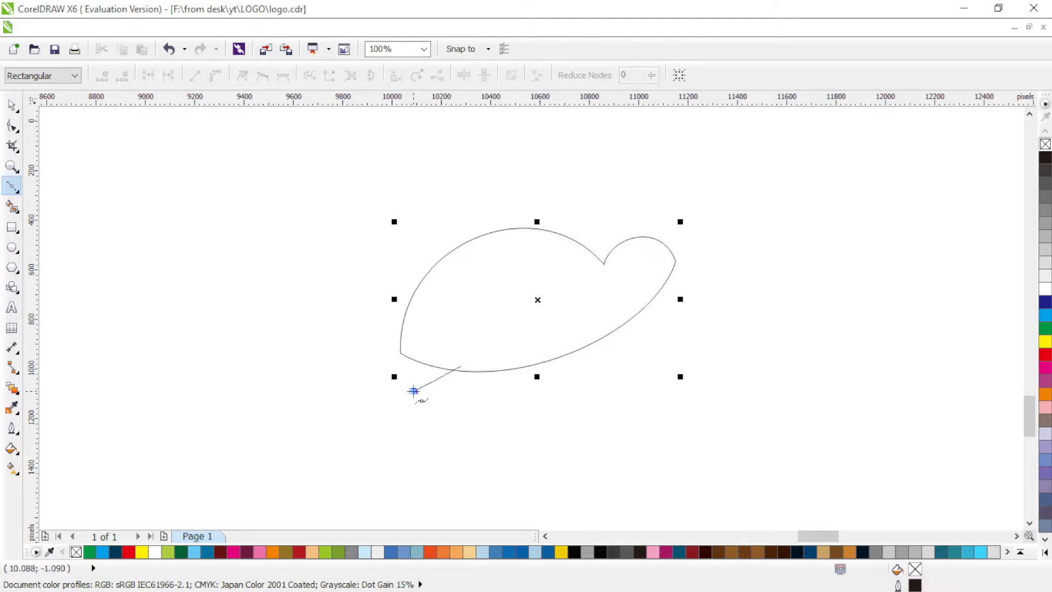
{"action": "left_click", "coordinate": [422, 354]}
{"action": "left_click", "coordinate": [460, 366]}
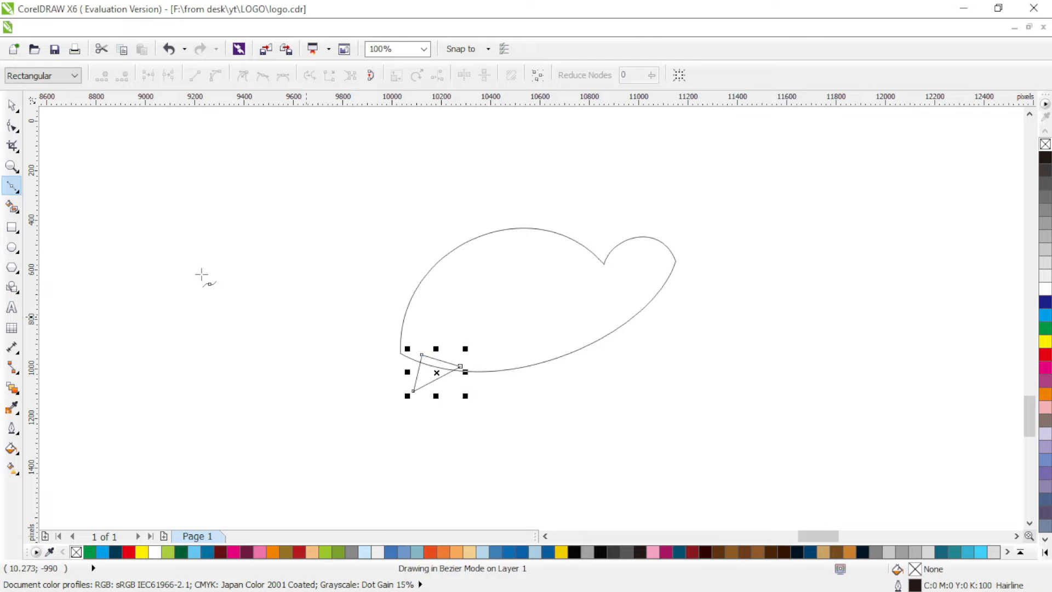
Reposition the rear triangle's nodes, convert its sides to curves and bend the rear side outward into a flipper shape.
{"action": "left_click", "coordinate": [13, 127]}
{"action": "left_click_drag", "start_coordinate": [422, 354], "coordinate": [440, 378]}
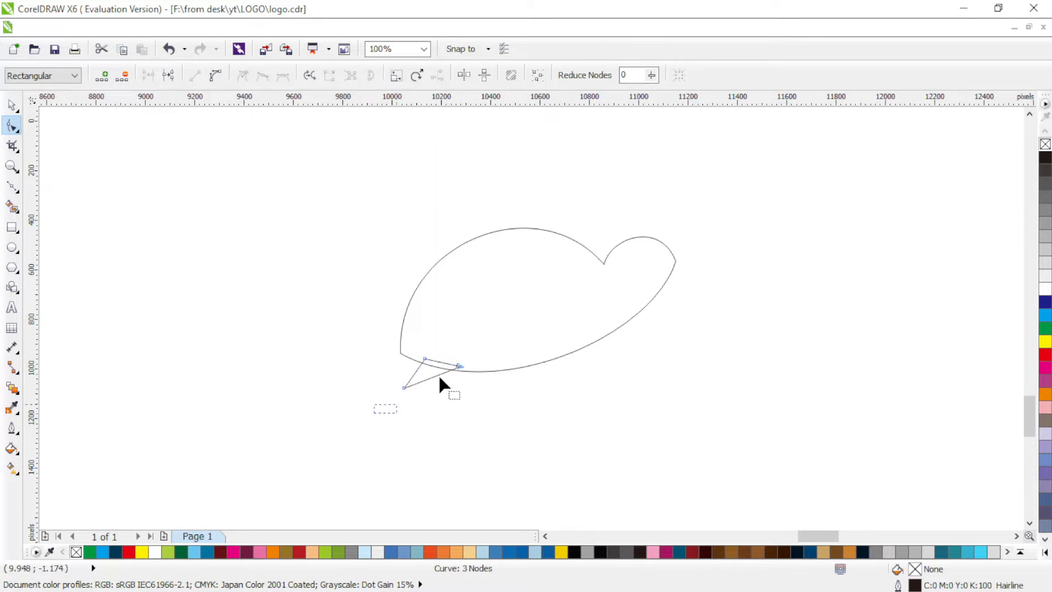
{"action": "left_click", "coordinate": [299, 232]}
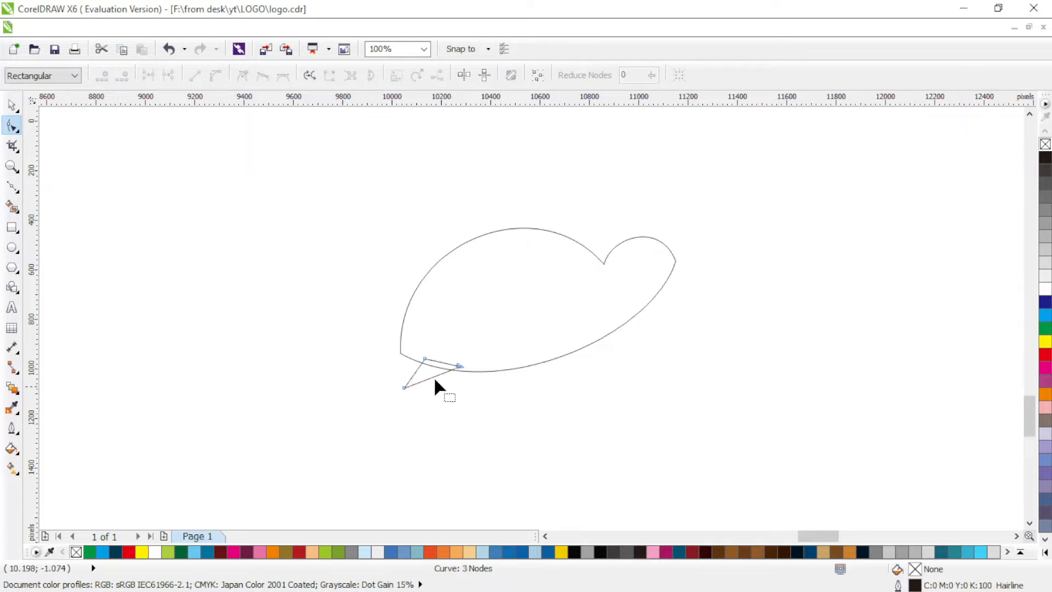
{"action": "mouse_move", "coordinate": [414, 373]}
{"action": "left_mouse_down"}
{"action": "mouse_move", "coordinate": [430, 374]}
{"action": "mouse_move", "coordinate": [424, 356]}
{"action": "left_mouse_up"}
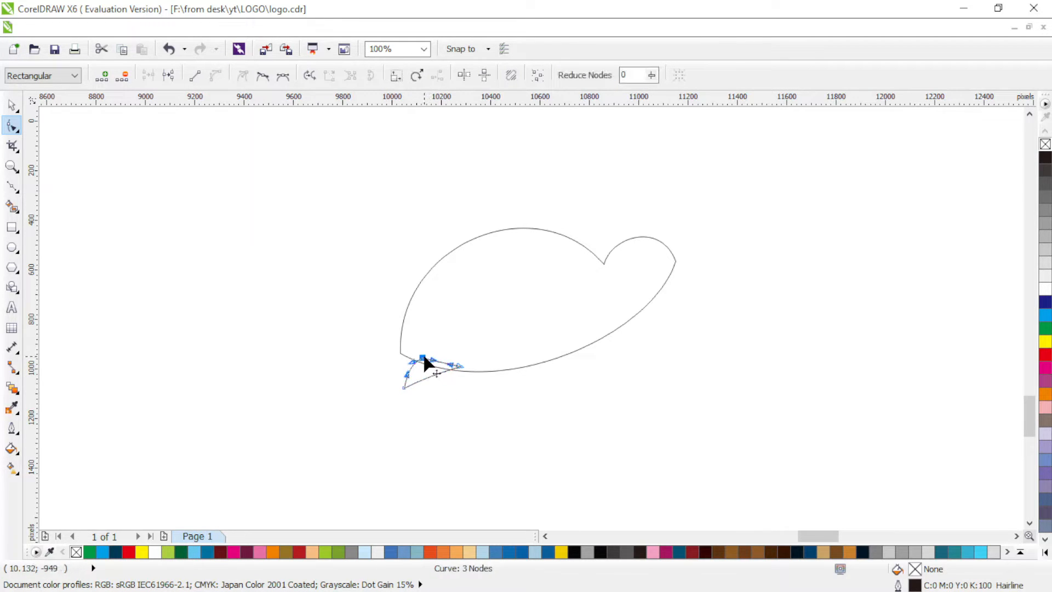
Draw a long, narrow closed Bezier triangle extending down from the front part of the belly as the front flipper.
{"action": "left_click", "coordinate": [12, 186]}
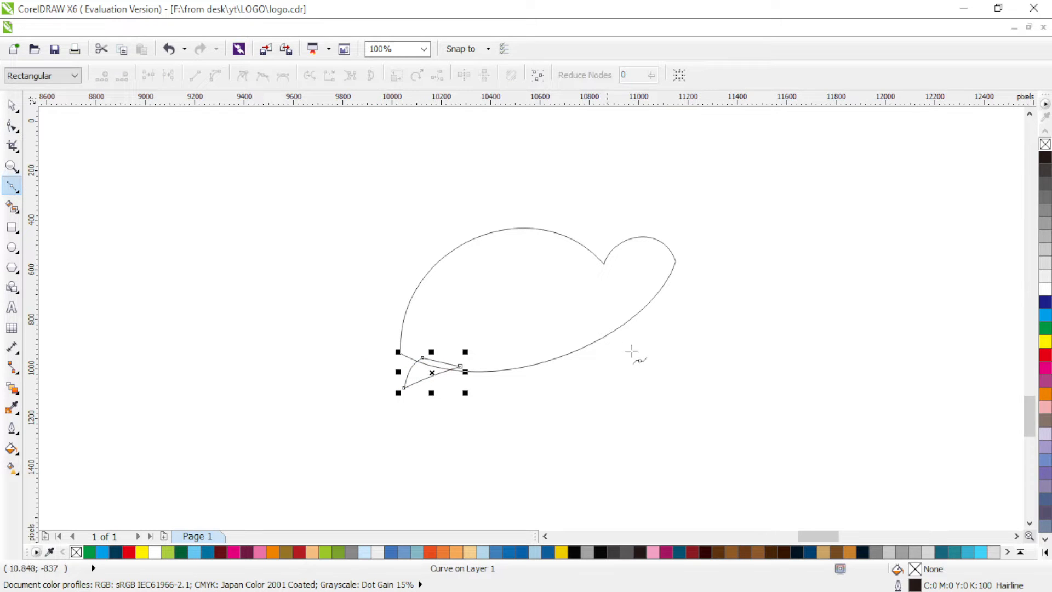
{"action": "left_click", "coordinate": [598, 331]}
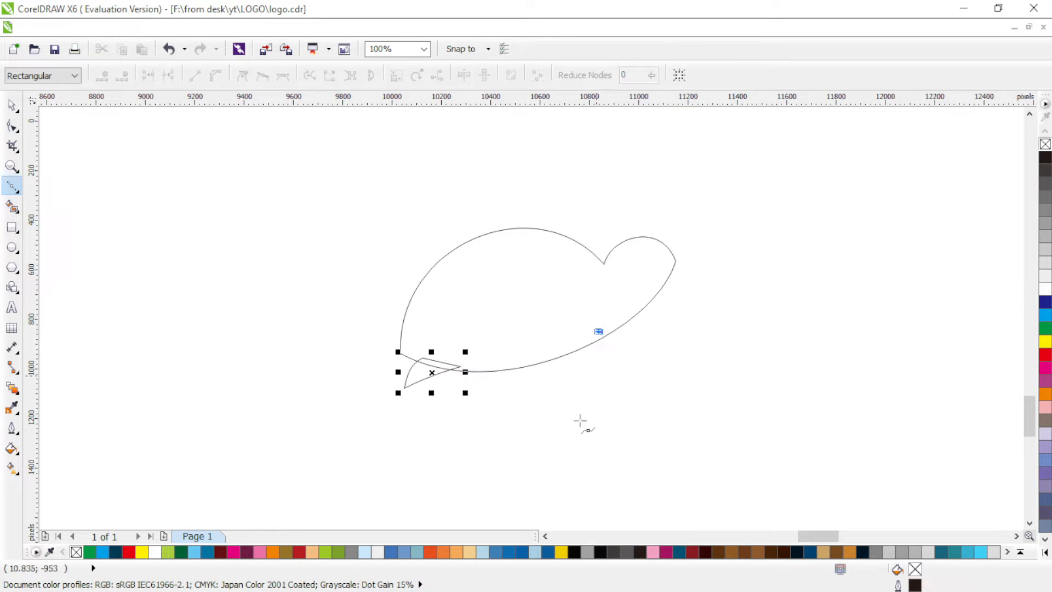
{"action": "double_click", "coordinate": [531, 449]}
{"action": "left_click", "coordinate": [545, 349]}
{"action": "left_click", "coordinate": [598, 331]}
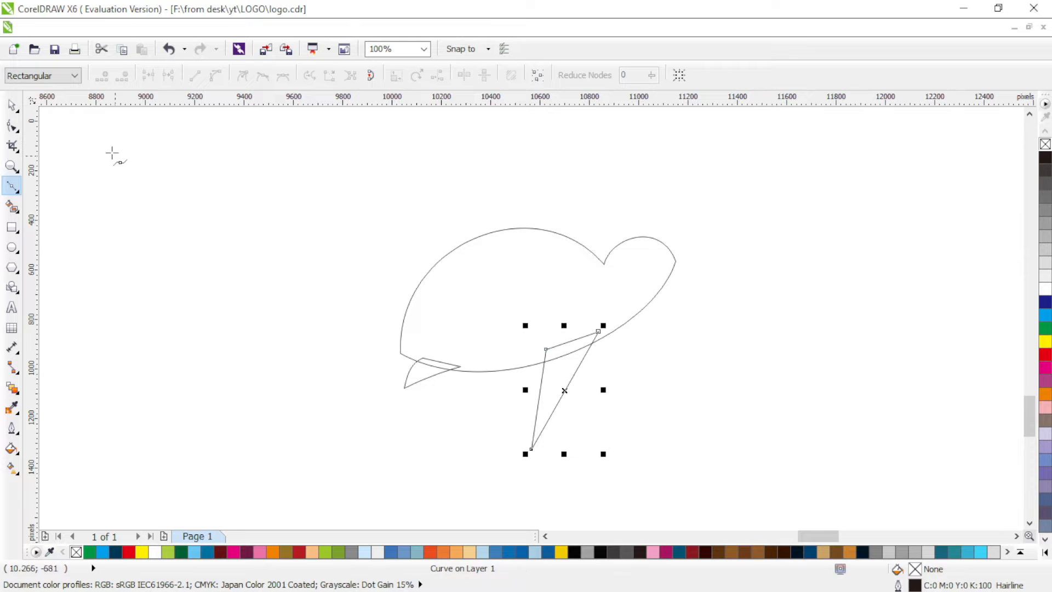
Convert the front flipper's sides to curves, smooth its tip node and bend both sides into a backward-sweeping fin.
{"action": "left_click", "coordinate": [12, 126]}
{"action": "left_click_drag", "start_coordinate": [606, 352], "coordinate": [609, 327]}
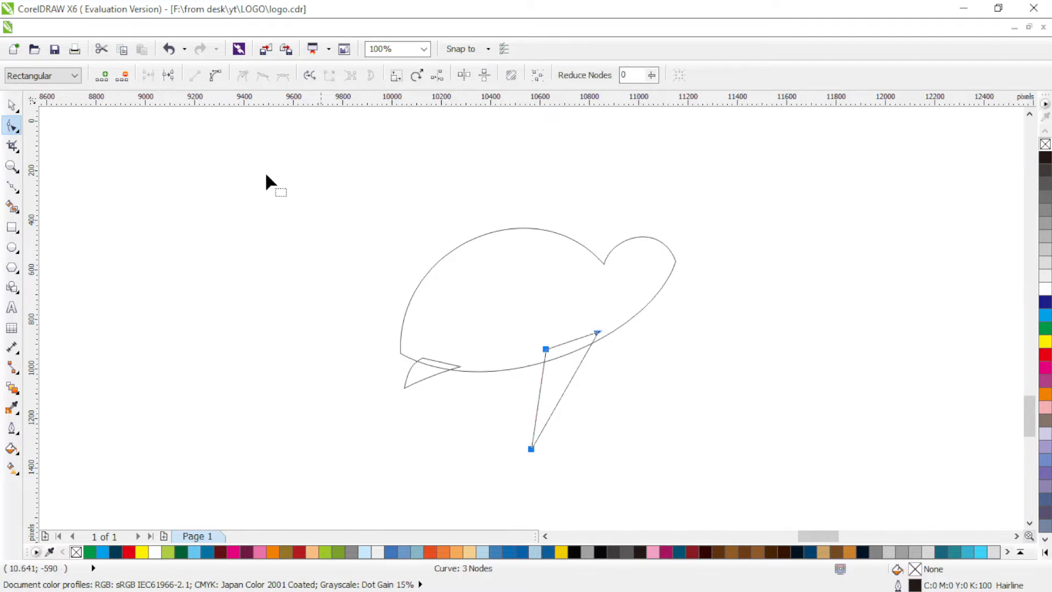
{"action": "left_click", "coordinate": [213, 74]}
{"action": "left_click_drag", "start_coordinate": [562, 392], "coordinate": [563, 418]}
{"action": "left_click", "coordinate": [262, 75]}
{"action": "left_click_drag", "start_coordinate": [597, 331], "coordinate": [601, 328]}
{"action": "left_click_drag", "start_coordinate": [597, 378], "coordinate": [606, 375]}
Smooth the tip node of the rear flipper and adjust its lower edge into a gentle curve.
{"action": "left_click", "coordinate": [418, 380]}
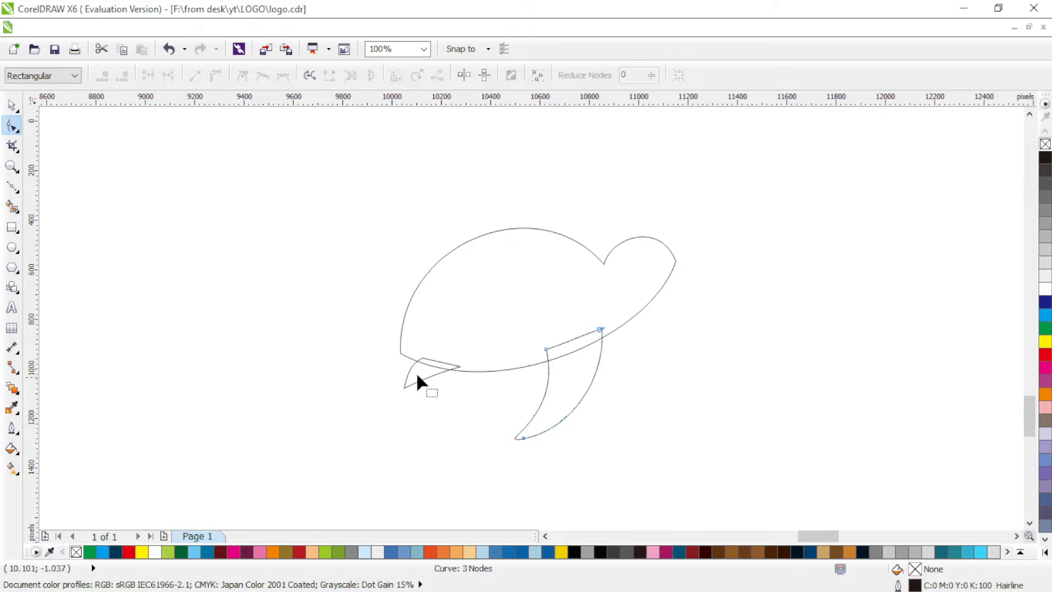
{"action": "left_click_drag", "start_coordinate": [390, 380], "coordinate": [401, 400]}
{"action": "left_click", "coordinate": [262, 76]}
{"action": "left_click_drag", "start_coordinate": [443, 371], "coordinate": [434, 376]}
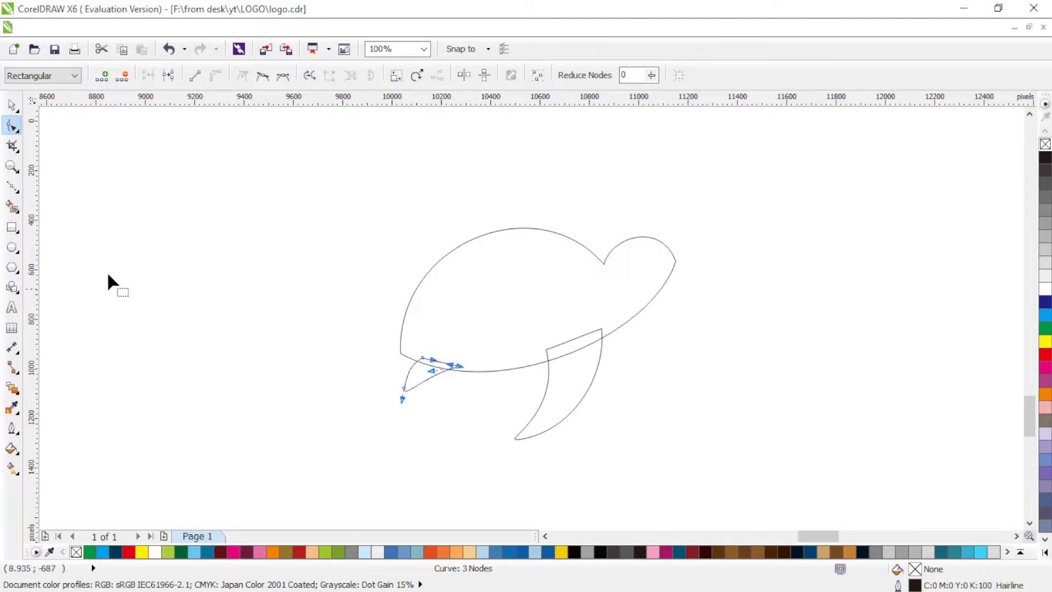
Draw a small closed Bezier triangle beneath the turtle's neck, just ahead of the large front flipper.
{"action": "left_click", "coordinate": [12, 186]}
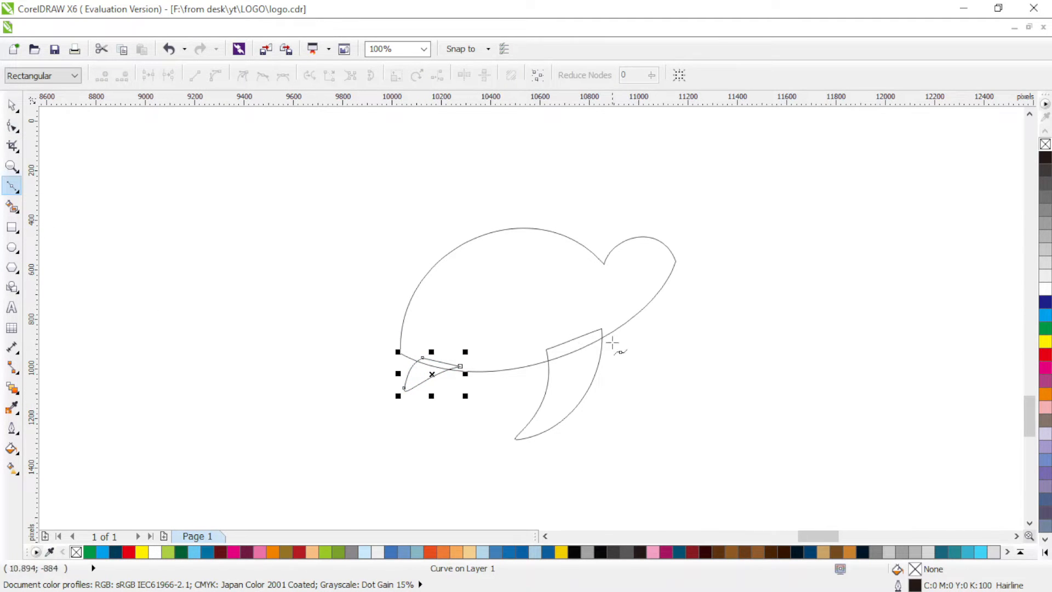
{"action": "left_click", "coordinate": [606, 327]}
{"action": "left_click", "coordinate": [626, 313]}
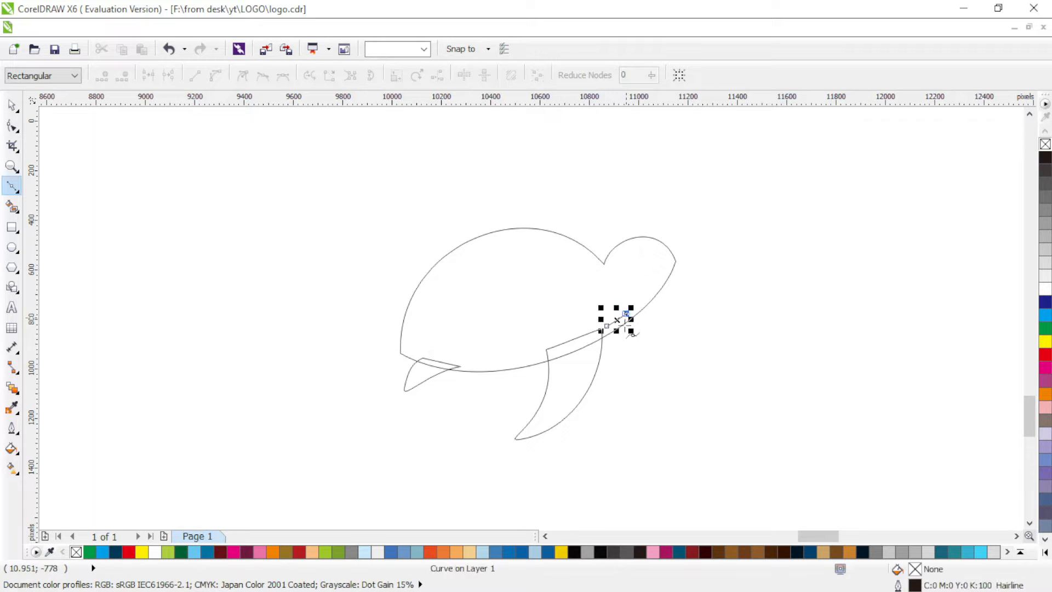
{"action": "left_click", "coordinate": [632, 359]}
{"action": "left_click", "coordinate": [607, 327]}
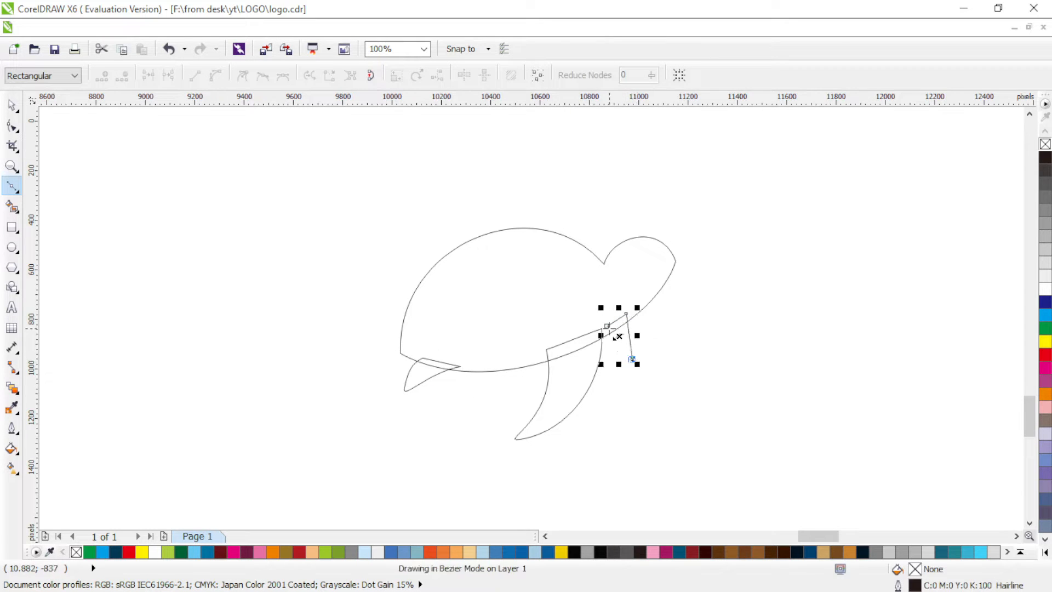
Reshape the triangle beneath the neck into a curved flipper by converting its sides to curves and smoothing its tip.
{"action": "key", "text": "F10"}
{"action": "left_click_drag", "start_coordinate": [626, 313], "coordinate": [631, 309]}
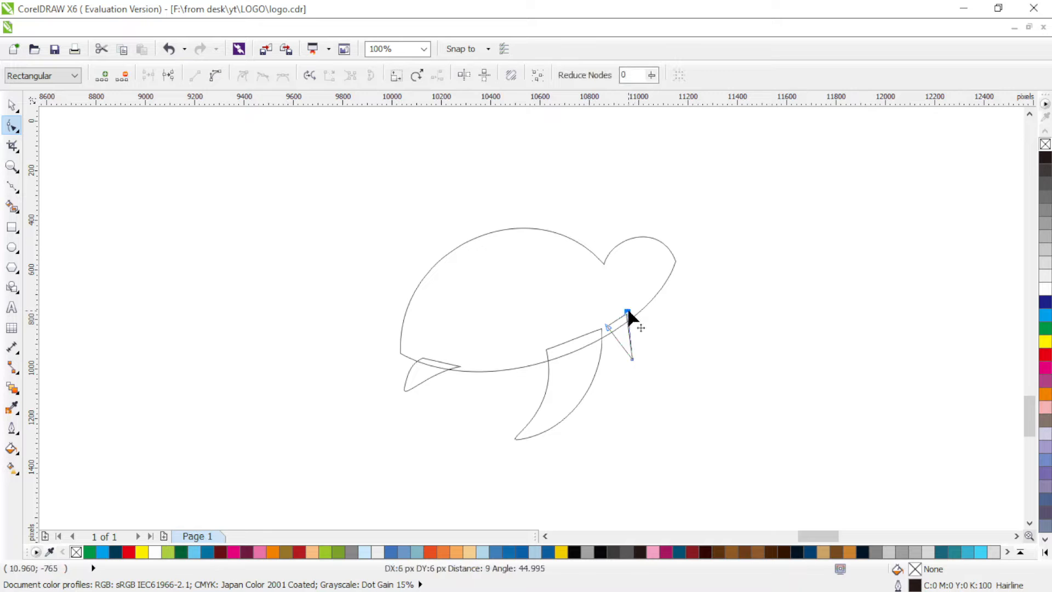
{"action": "left_click_drag", "start_coordinate": [632, 358], "coordinate": [631, 356]}
{"action": "left_click_drag", "start_coordinate": [683, 383], "coordinate": [576, 279]}
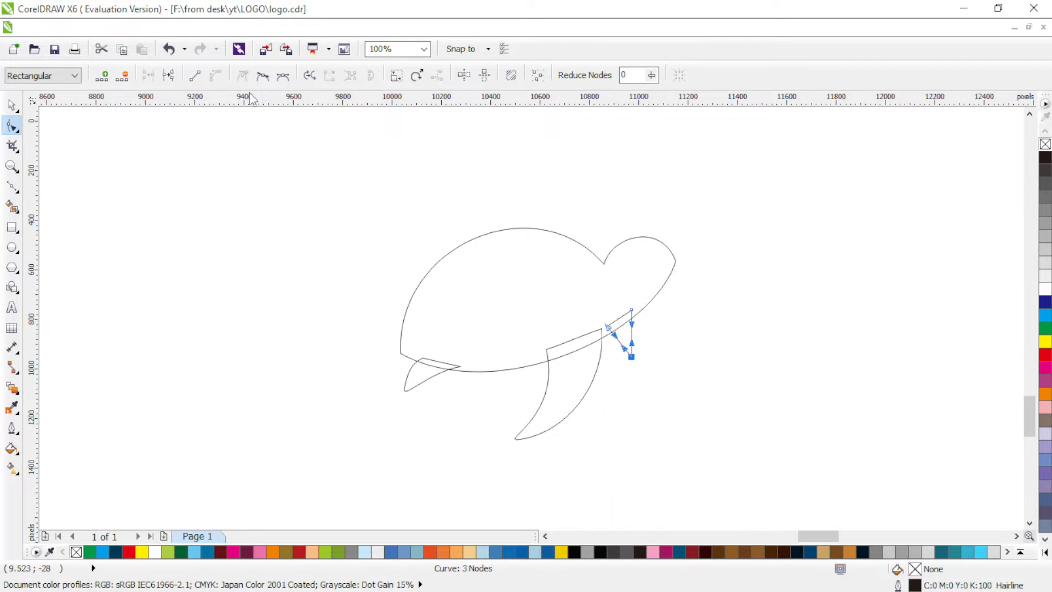
{"action": "left_click", "coordinate": [262, 76]}
{"action": "mouse_move", "coordinate": [643, 350]}
{"action": "left_mouse_down"}
{"action": "mouse_move", "coordinate": [633, 321]}
{"action": "mouse_move", "coordinate": [599, 332]}
{"action": "mouse_move", "coordinate": [635, 342]}
{"action": "left_mouse_up"}
{"action": "left_click", "coordinate": [629, 355]}
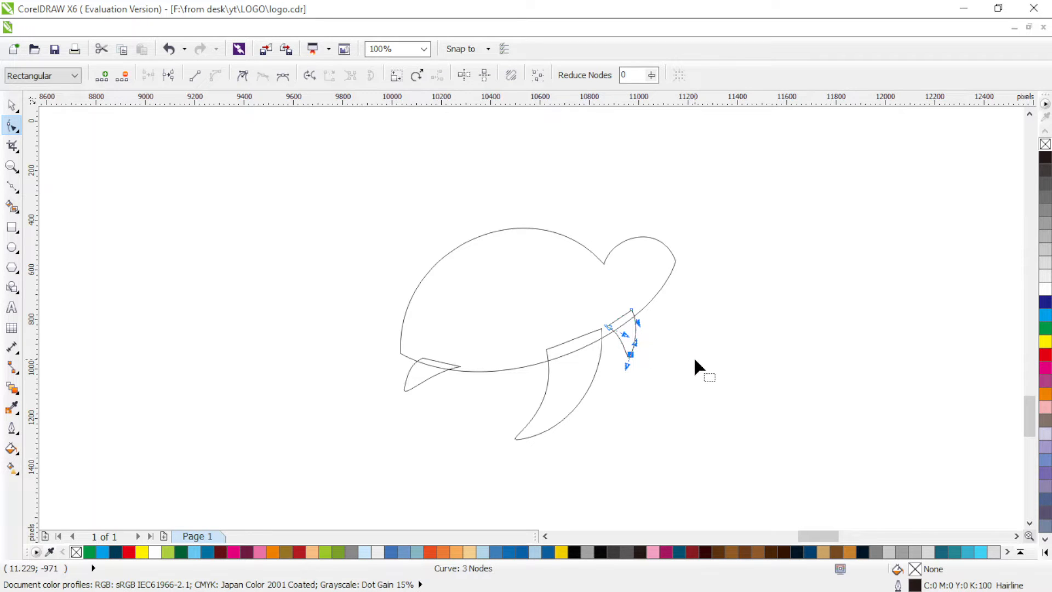
Draw a second small Bezier triangle, about 200 px wide, on the belly just in front of the existing rear flipper.
{"action": "left_click", "coordinate": [11, 187]}
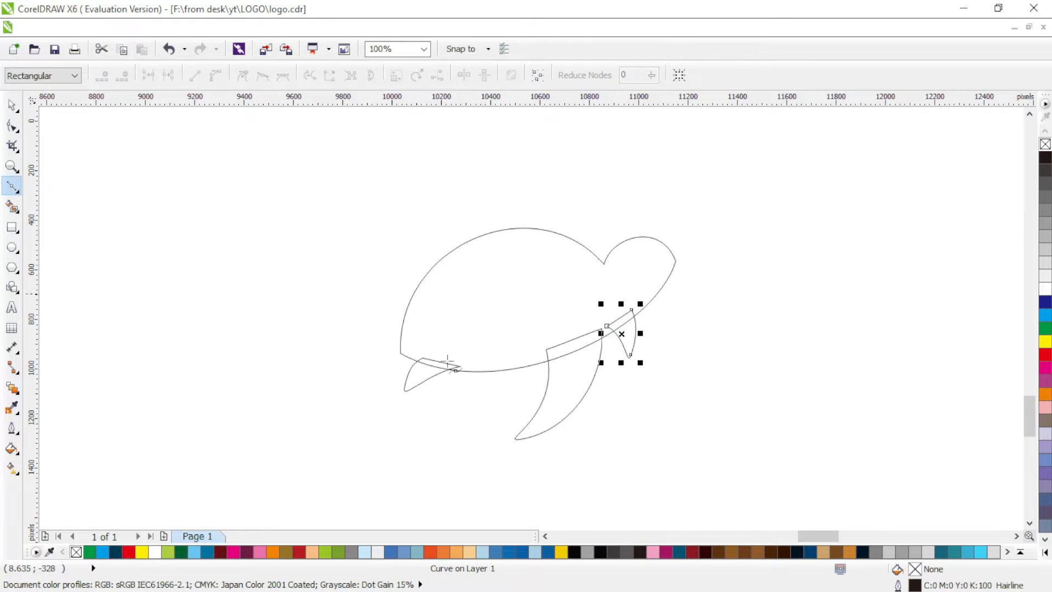
{"action": "left_click", "coordinate": [486, 365]}
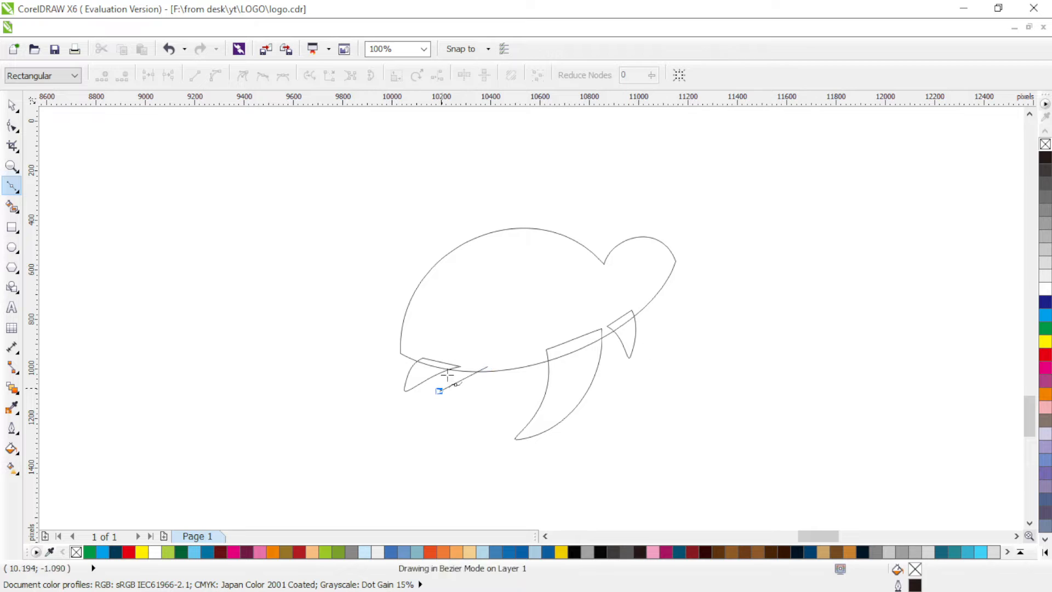
{"action": "left_click", "coordinate": [440, 390]}
{"action": "left_click", "coordinate": [457, 363]}
Convert the second rear triangle's sides to curves, smooth its tip node and bend its edges to match the first rear flipper.
{"action": "key", "text": "F10"}
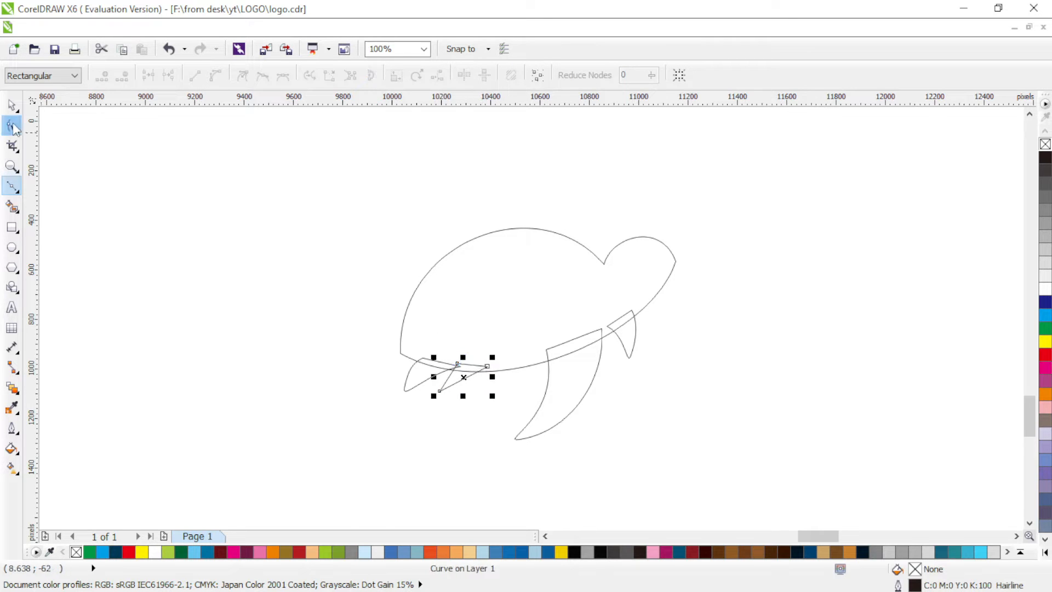
{"action": "left_click_drag", "start_coordinate": [529, 406], "coordinate": [530, 406]}
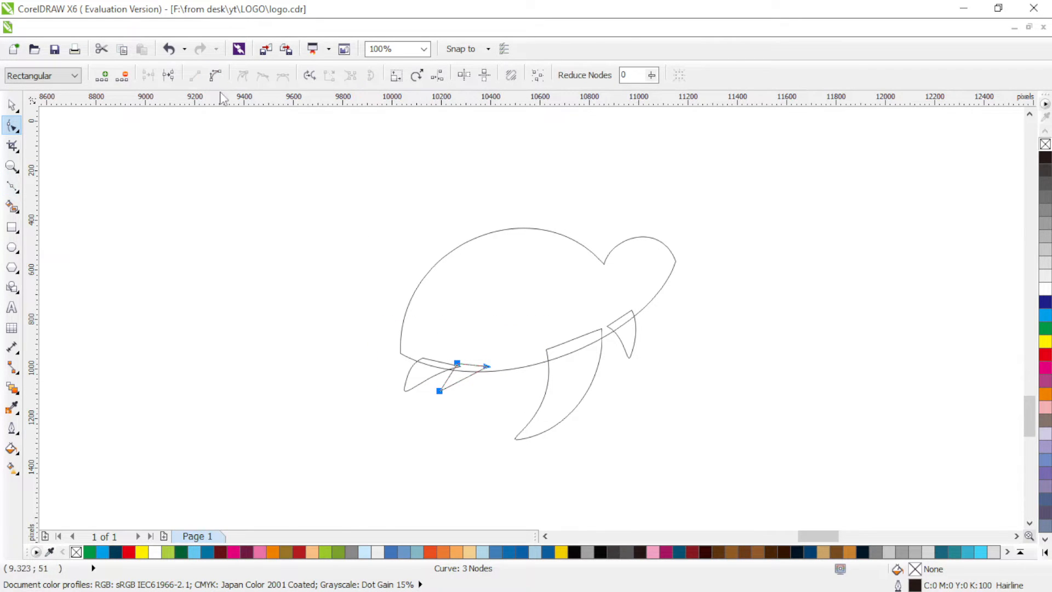
{"action": "left_click", "coordinate": [262, 75]}
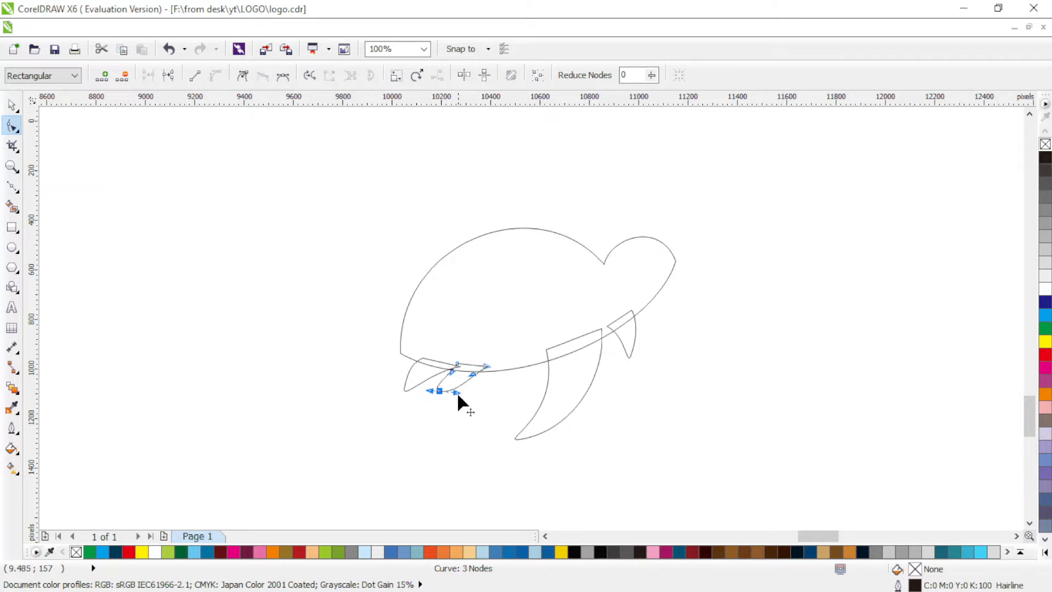
{"action": "left_click_drag", "start_coordinate": [457, 392], "coordinate": [445, 366]}
{"action": "left_click_drag", "start_coordinate": [476, 351], "coordinate": [460, 375]}
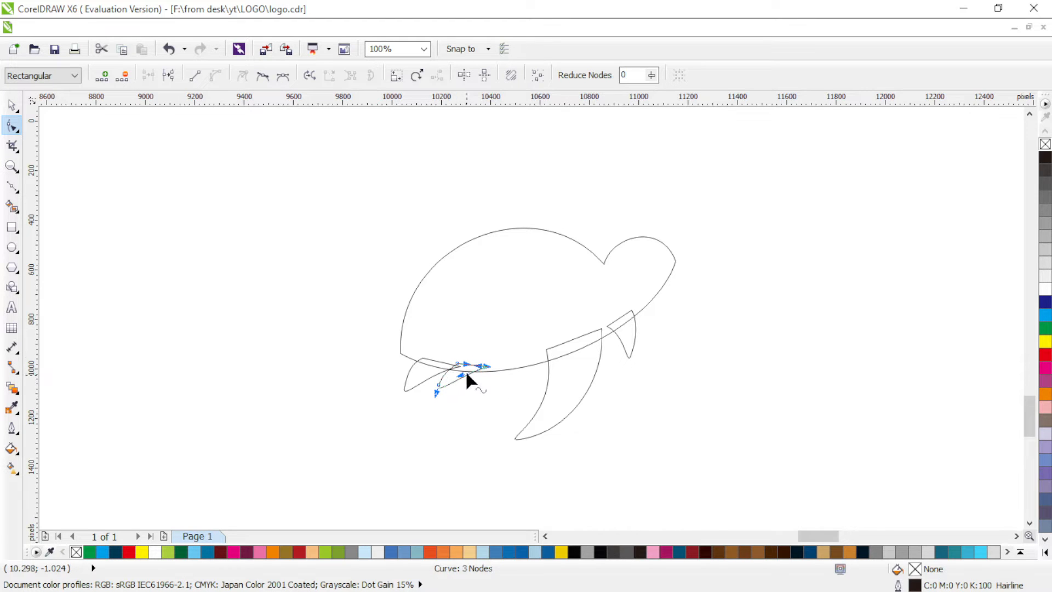
Flatten the curves on both sides of the turtle body's neck node to lower the head and the front of the shell.
{"action": "left_click", "coordinate": [12, 107]}
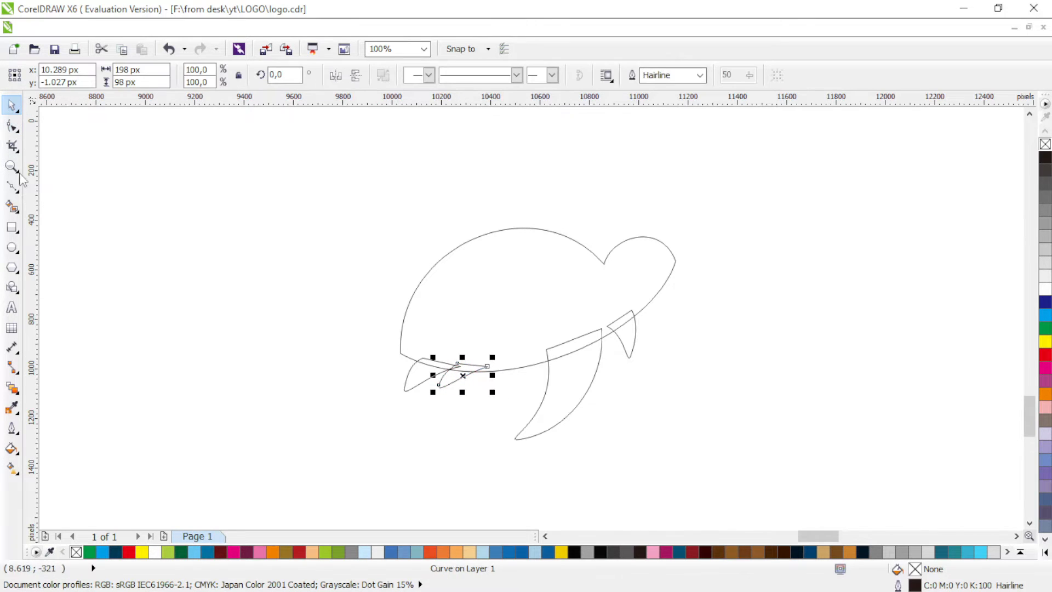
{"action": "left_click", "coordinate": [12, 126]}
{"action": "left_click", "coordinate": [604, 264]}
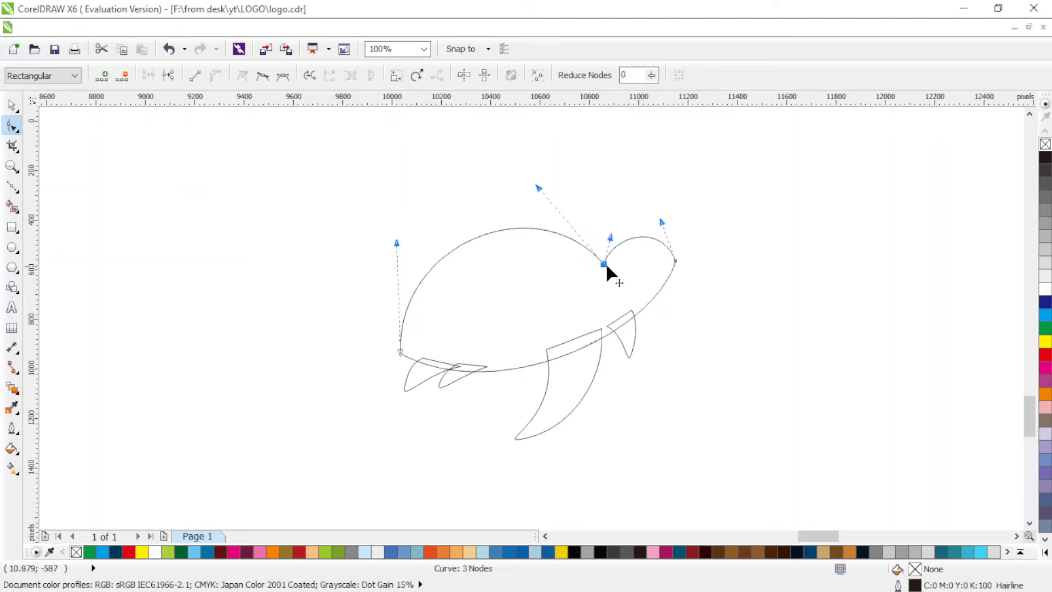
{"action": "left_click_drag", "start_coordinate": [661, 222], "coordinate": [622, 243]}
{"action": "left_click_drag", "start_coordinate": [539, 189], "coordinate": [529, 198]}
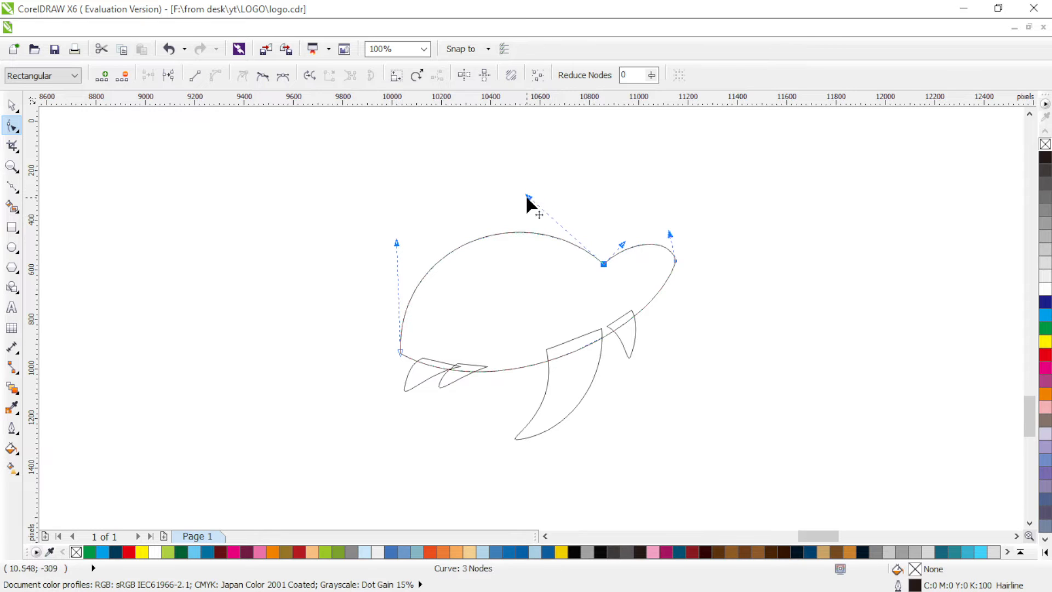
Draw a closed Bezier triangle about 800 px wide across the turtle's shell, from the rear edge to just below the neck.
{"action": "left_click", "coordinate": [13, 188]}
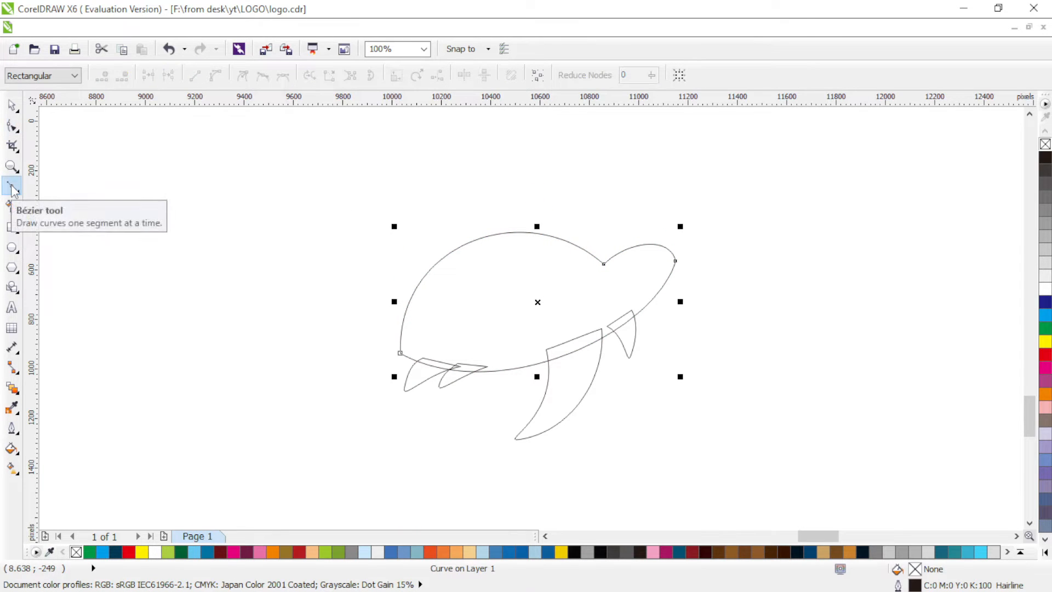
{"action": "left_click", "coordinate": [439, 254]}
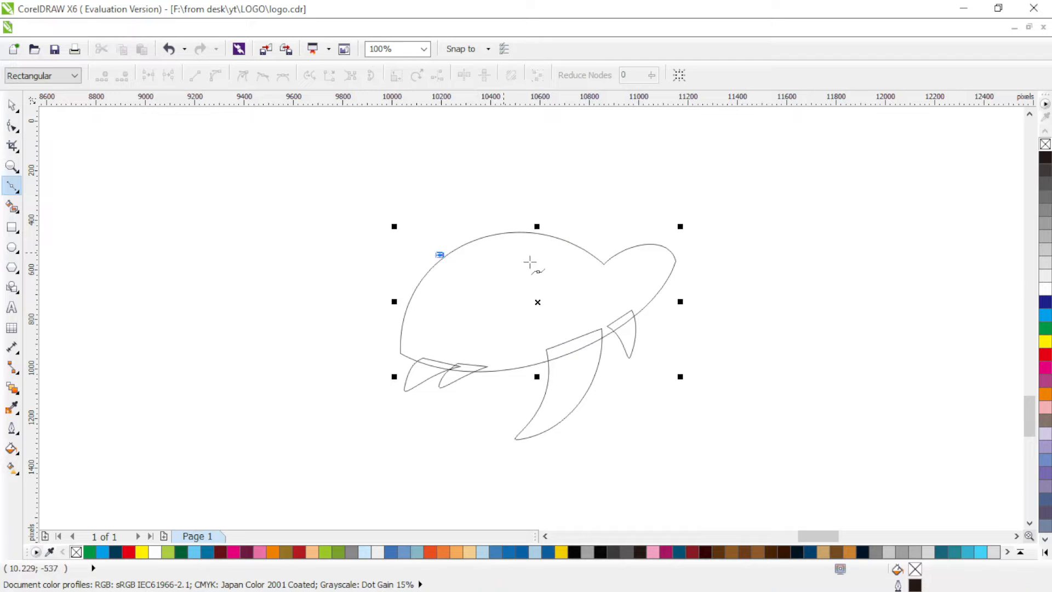
{"action": "left_click", "coordinate": [588, 287]}
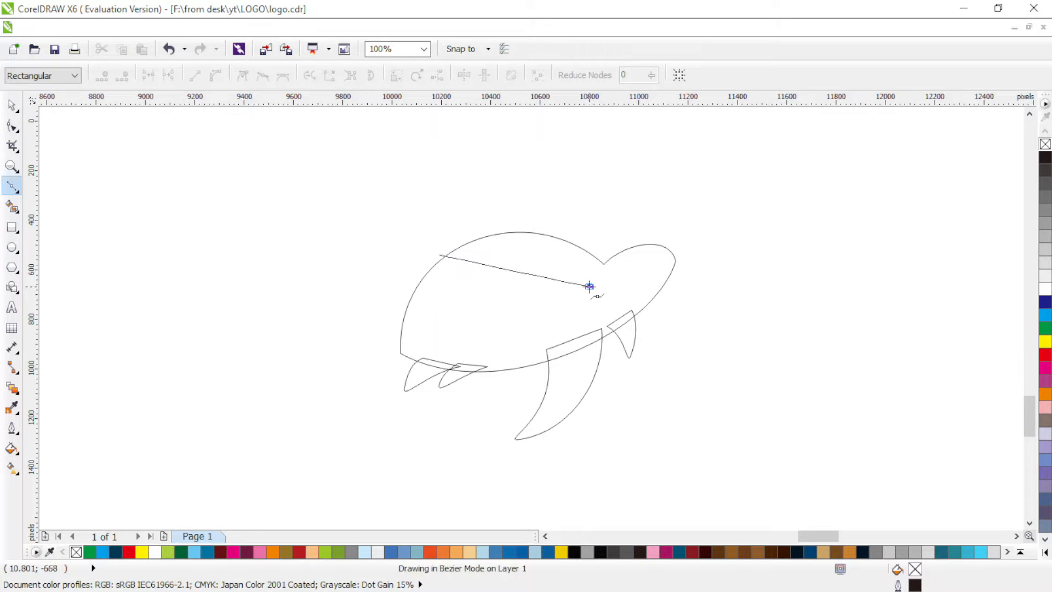
{"action": "left_click", "coordinate": [392, 345]}
{"action": "left_click", "coordinate": [439, 255]}
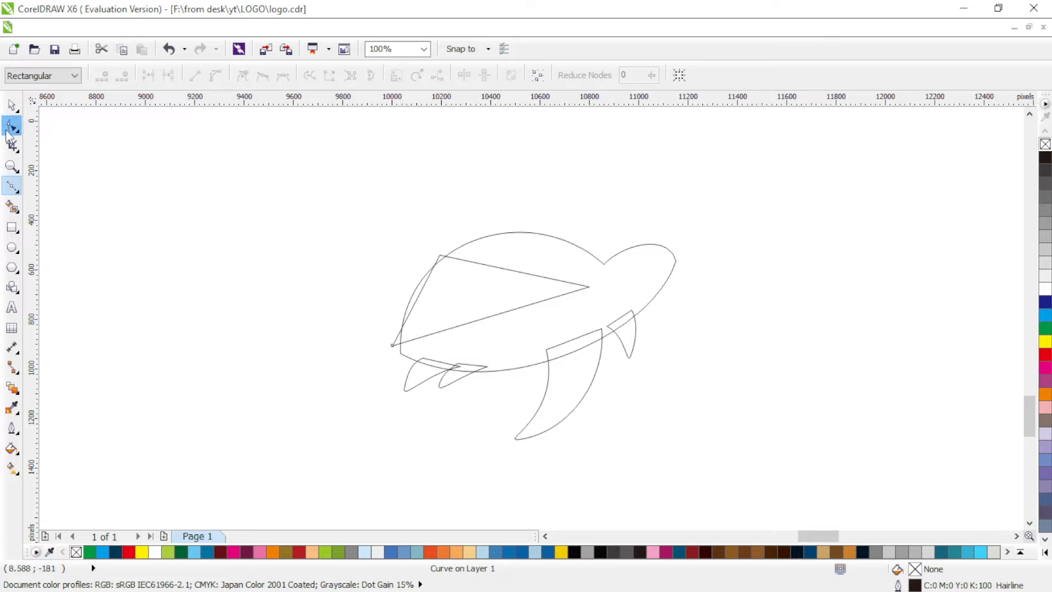
Convert the shell triangle's sides to curves and bend them outward into a rounded panel ending in a point below the neck.
{"action": "left_click_drag", "start_coordinate": [298, 204], "coordinate": [602, 364]}
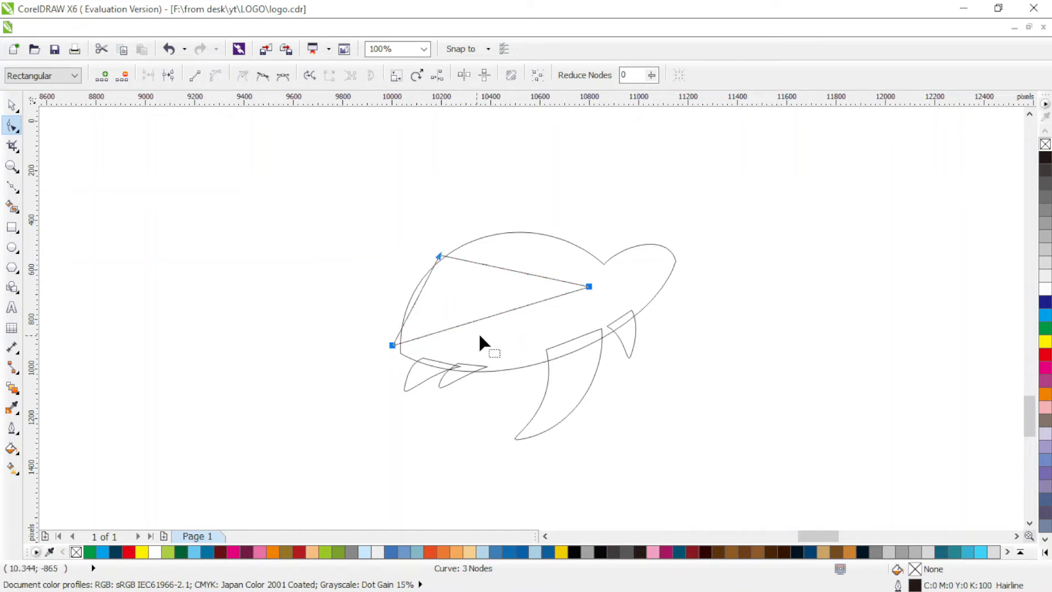
{"action": "left_click_drag", "start_coordinate": [490, 316], "coordinate": [502, 353]}
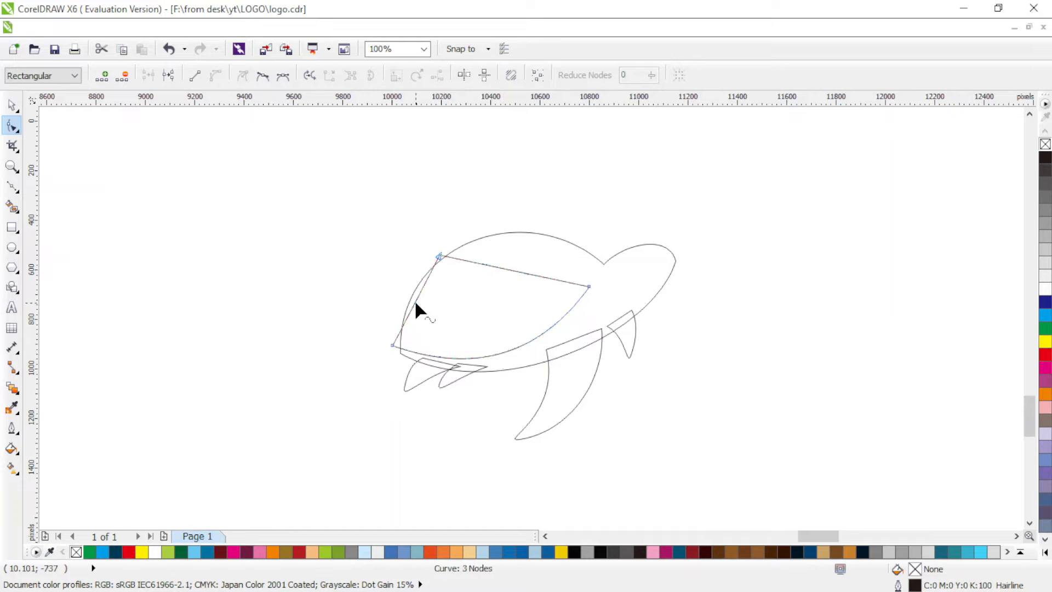
{"action": "left_click_drag", "start_coordinate": [414, 299], "coordinate": [391, 300]}
{"action": "left_click_drag", "start_coordinate": [509, 269], "coordinate": [513, 248]}
{"action": "left_click", "coordinate": [587, 287]}
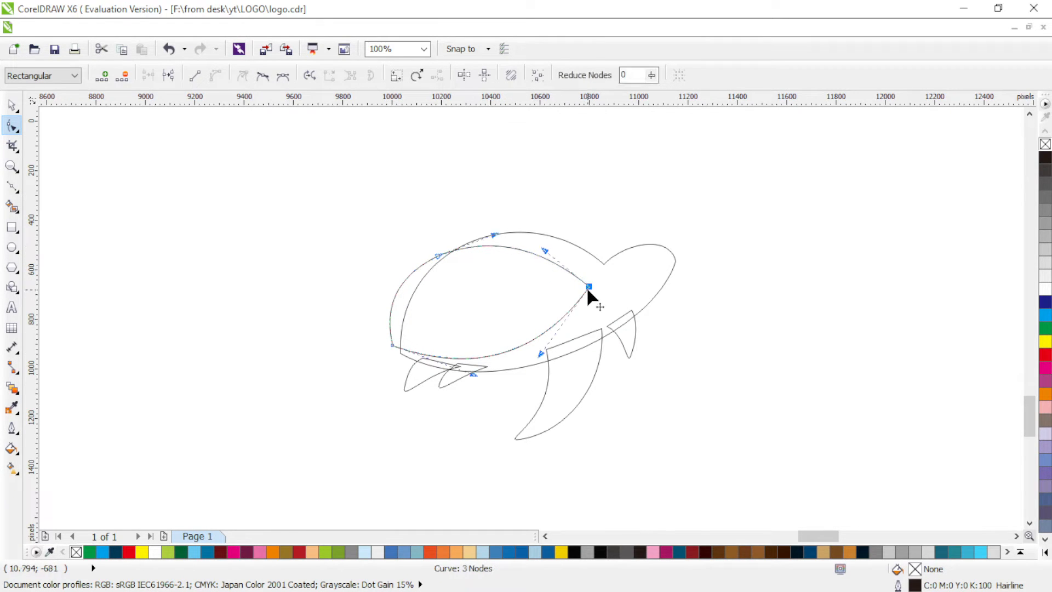
{"action": "left_click_drag", "start_coordinate": [541, 354], "coordinate": [550, 345]}
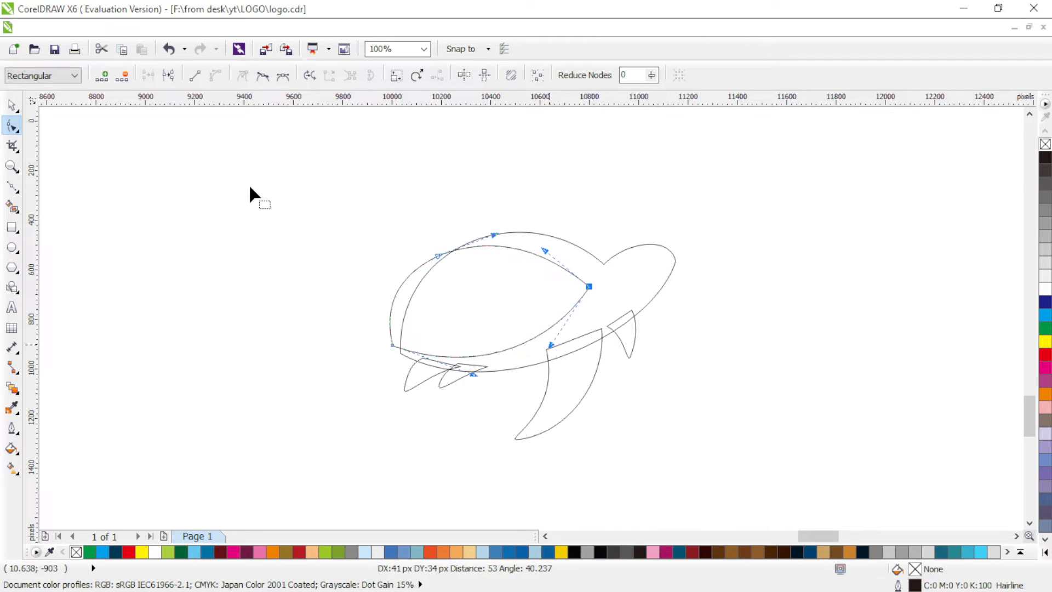
Intersect the curved shell panel with the turtle body and delete the original panel shape that overhangs the shell.
{"action": "left_click", "coordinate": [12, 107]}
{"action": "left_click", "coordinate": [655, 280], "text": "shift"}
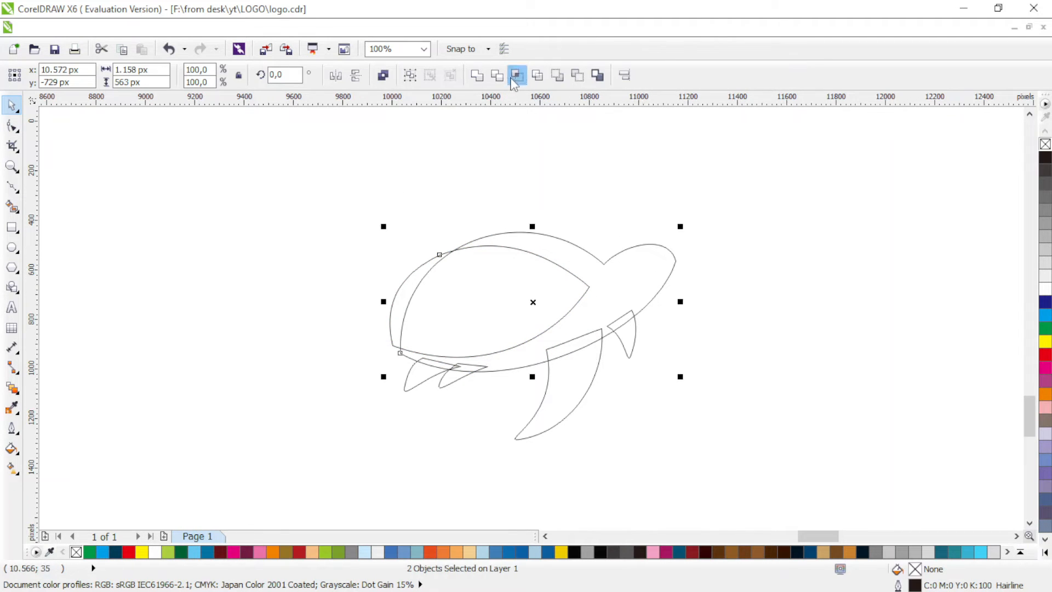
{"action": "left_click", "coordinate": [540, 160]}
{"action": "left_click", "coordinate": [406, 292]}
{"action": "key", "text": "Delete"}
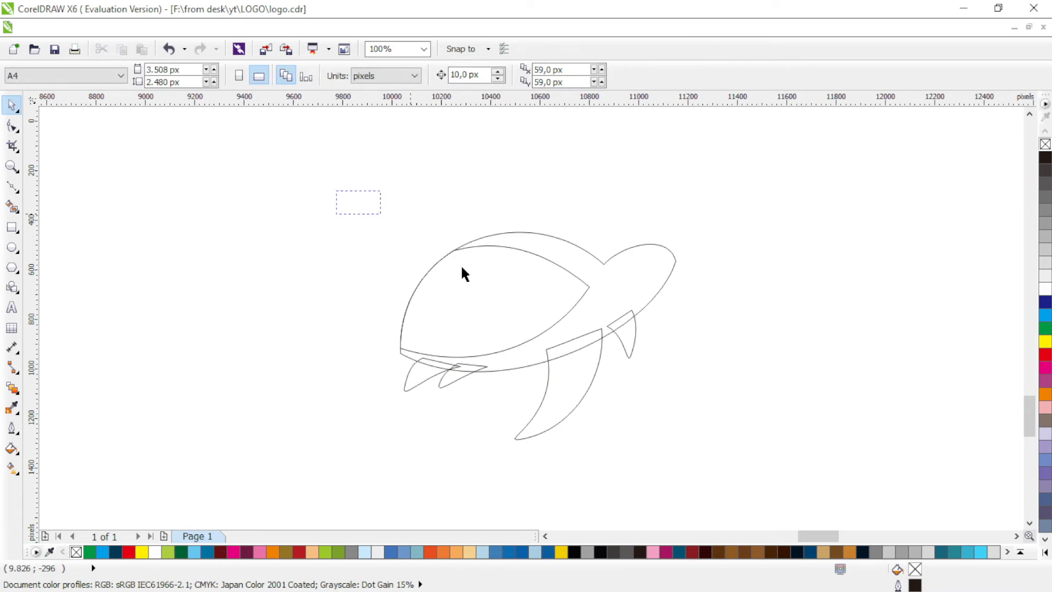
Fill all the turtle shapes with white and send the four flippers behind the body.
{"action": "left_click_drag", "start_coordinate": [736, 435], "coordinate": [748, 439]}
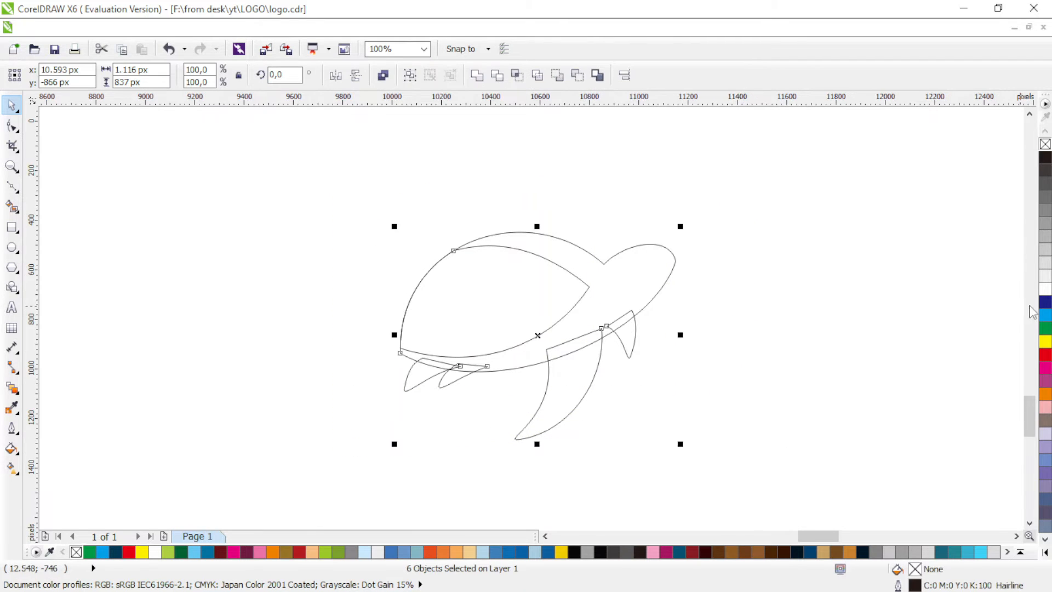
{"action": "left_click", "coordinate": [1044, 291]}
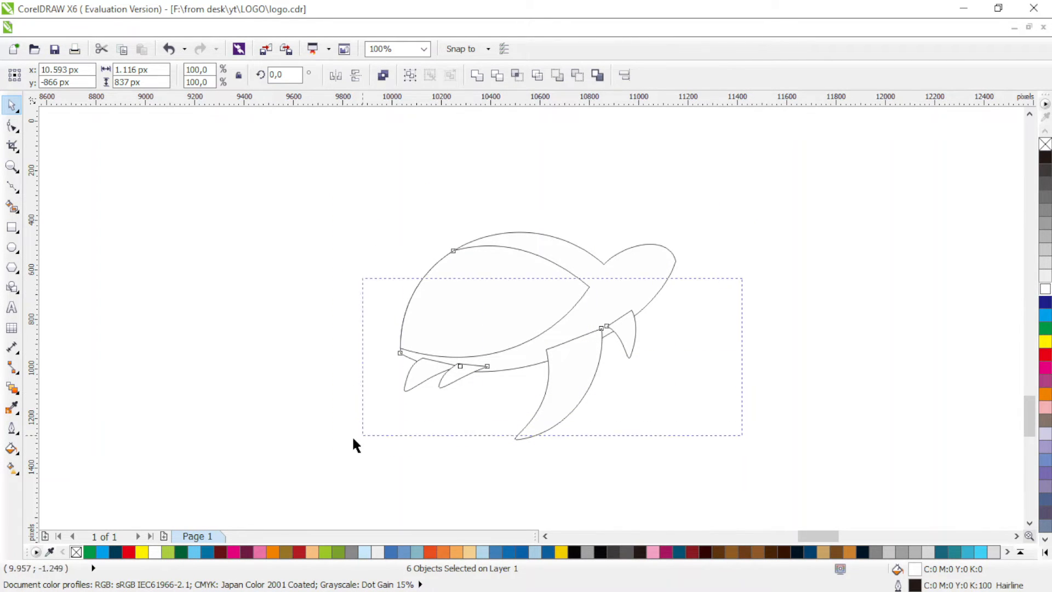
{"action": "left_click_drag", "start_coordinate": [353, 438], "coordinate": [335, 447]}
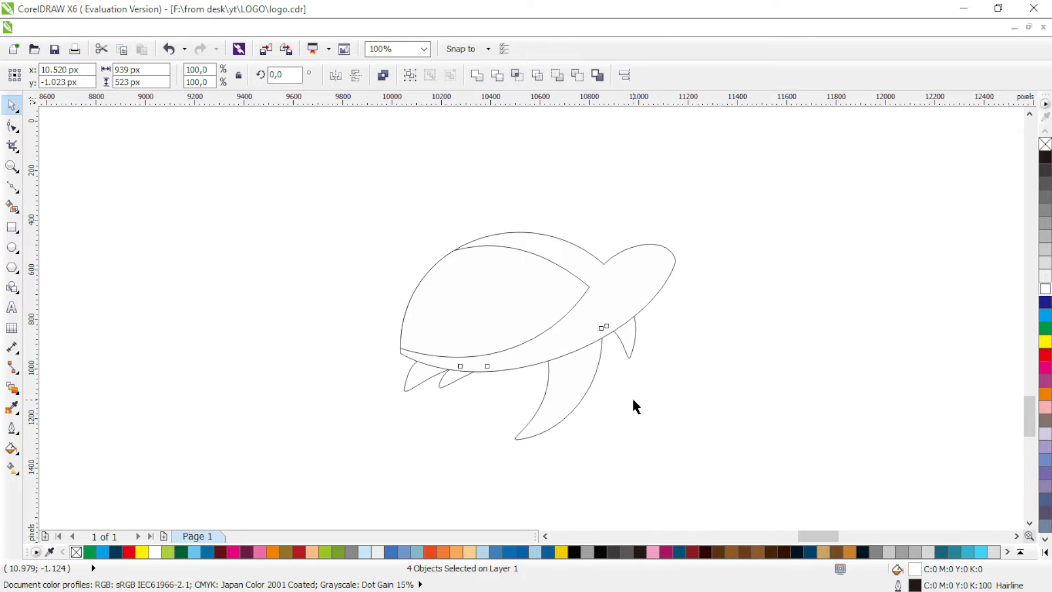
Place a copy of the turtle body about 22 px lower, overlapping the small front flipper and second rear flipper.
{"action": "left_click", "coordinate": [624, 351]}
{"action": "left_click", "coordinate": [449, 388], "text": "shift"}
{"action": "left_click", "coordinate": [655, 378]}
{"action": "left_click", "coordinate": [647, 301]}
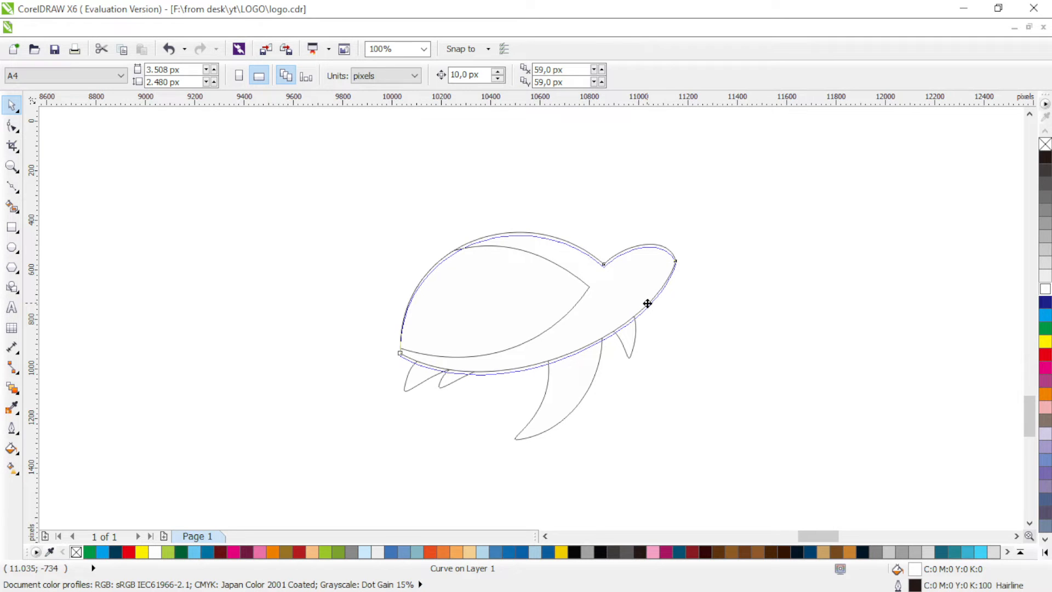
{"action": "left_click_drag", "start_coordinate": [647, 303], "coordinate": [649, 308]}
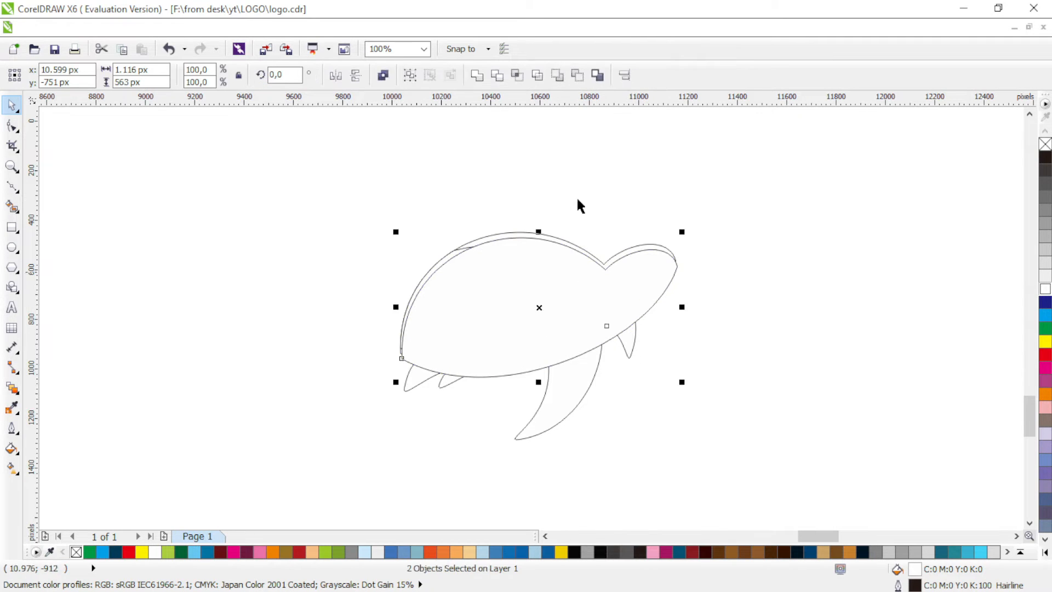
Trim the small front flipper and second rear flipper with the lowered body copy and remove the copy.
{"action": "left_click", "coordinate": [475, 370]}
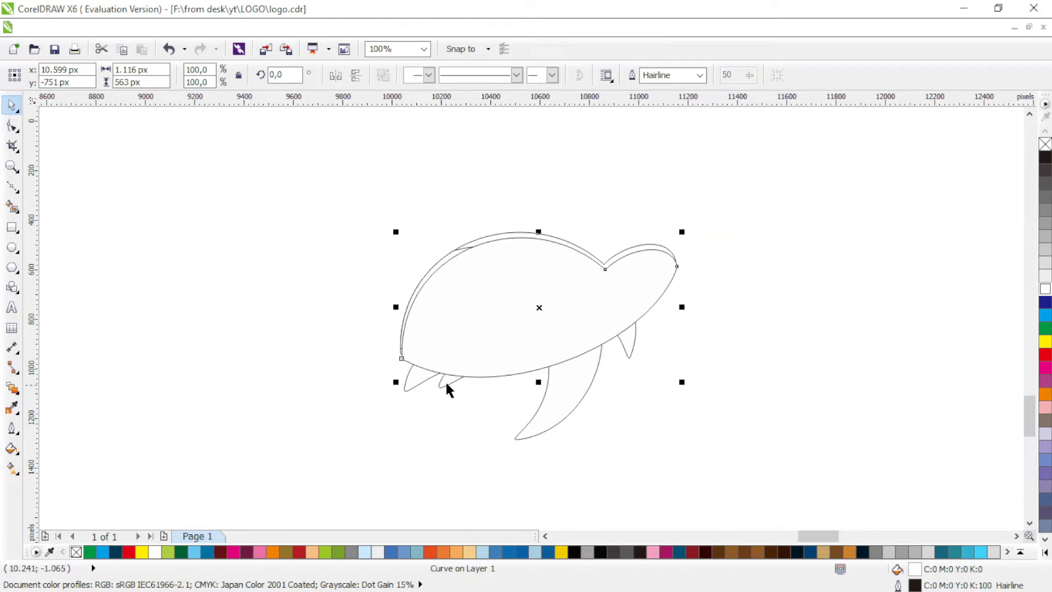
{"action": "left_click", "coordinate": [446, 383], "text": "shift"}
{"action": "left_click", "coordinate": [497, 76]}
{"action": "left_click", "coordinate": [535, 235]}
{"action": "left_click", "coordinate": [625, 166]}
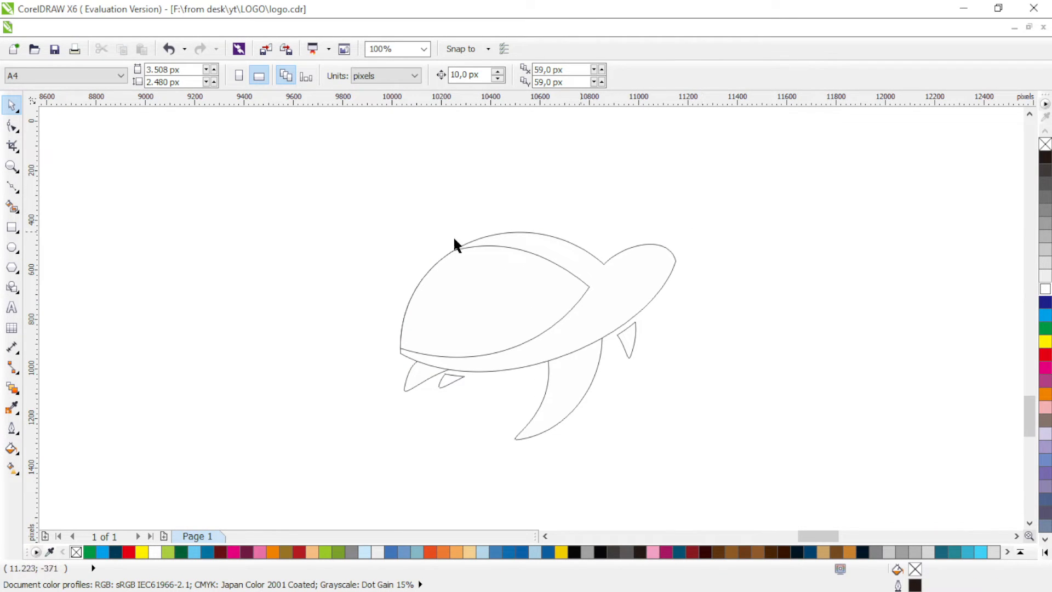
Draw an eye circle about 55 px across on the turtle's head and trim it out of the body.
{"action": "left_click", "coordinate": [11, 247]}
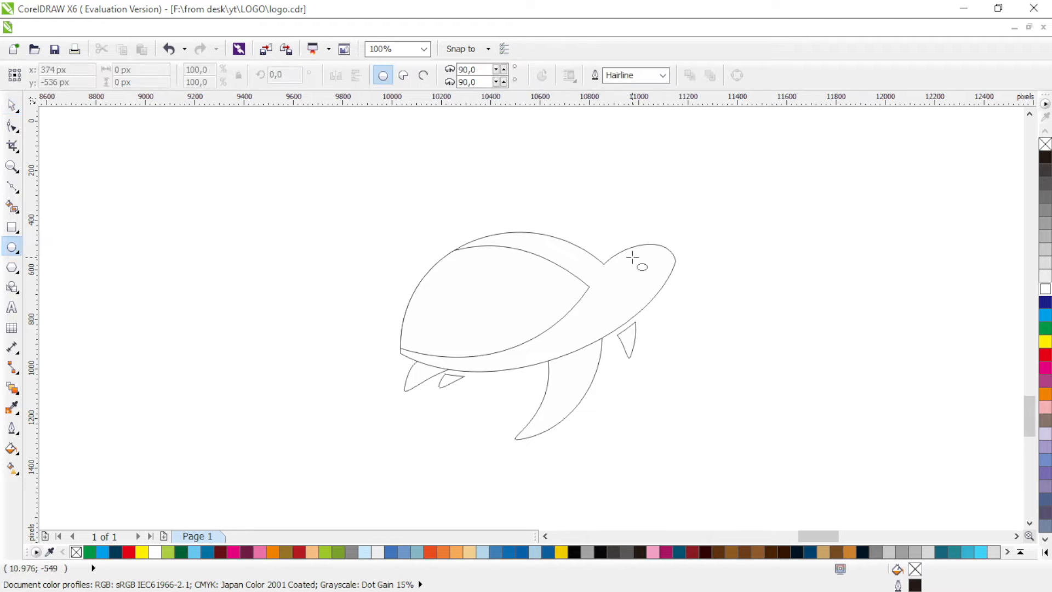
{"action": "left_click_drag", "start_coordinate": [629, 257], "coordinate": [642, 271]}
{"action": "left_click", "coordinate": [11, 104]}
{"action": "left_click", "coordinate": [666, 270], "text": "shift"}
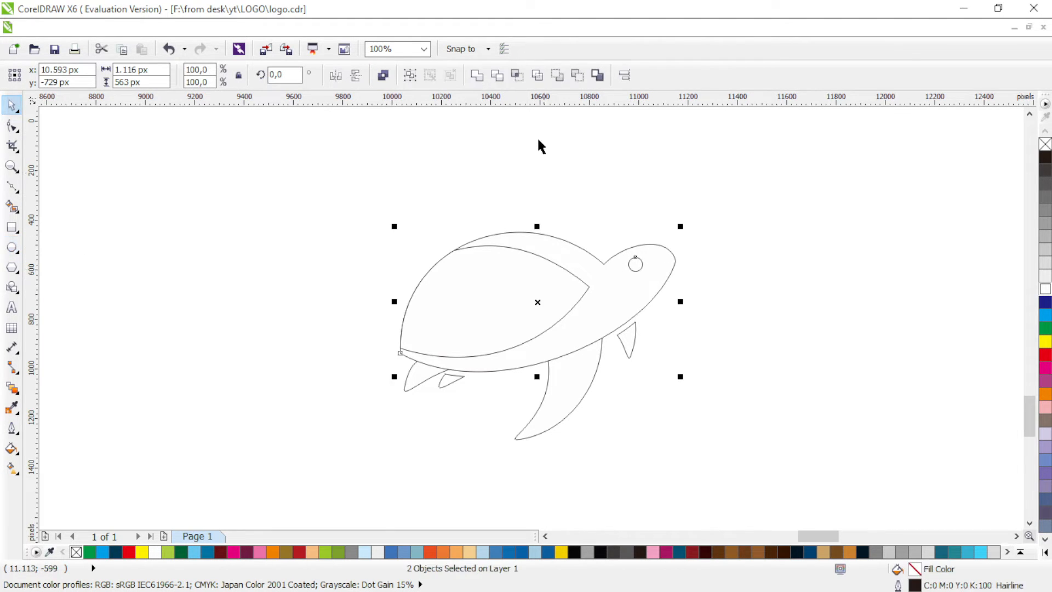
{"action": "left_click", "coordinate": [497, 75]}
{"action": "left_click", "coordinate": [636, 234]}
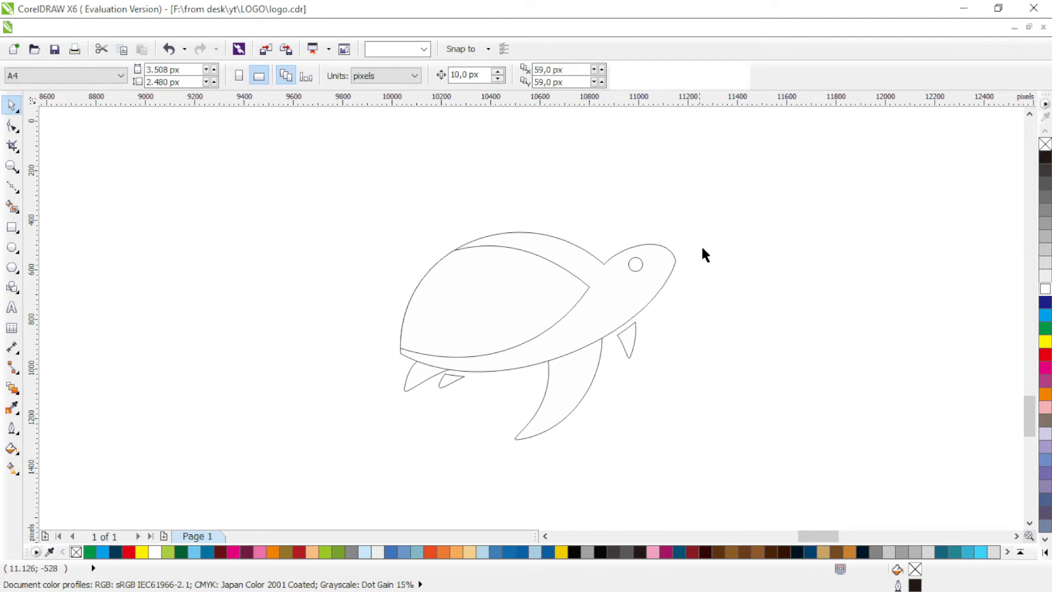
Draw a Bezier triangle about 50 px wide and 95 px tall over the neck notch and bend its long sides into a wedge.
{"action": "key", "text": "F10"}
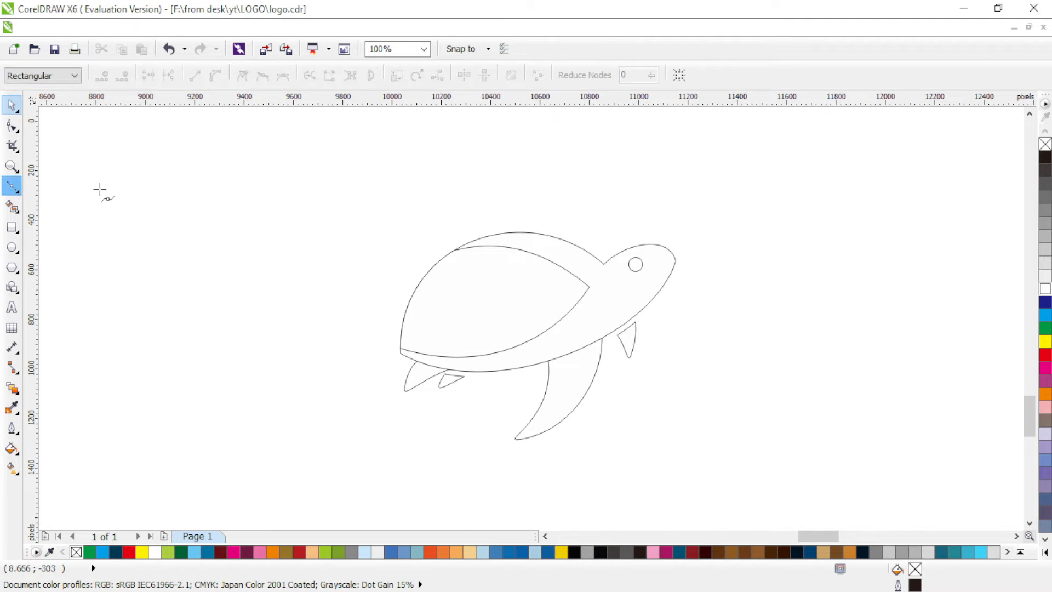
{"action": "scroll", "coordinate": [604, 262], "scroll_direction": "up", "scroll_amount": 1}
{"action": "scroll", "coordinate": [605, 260], "scroll_direction": "up", "scroll_amount": 1}
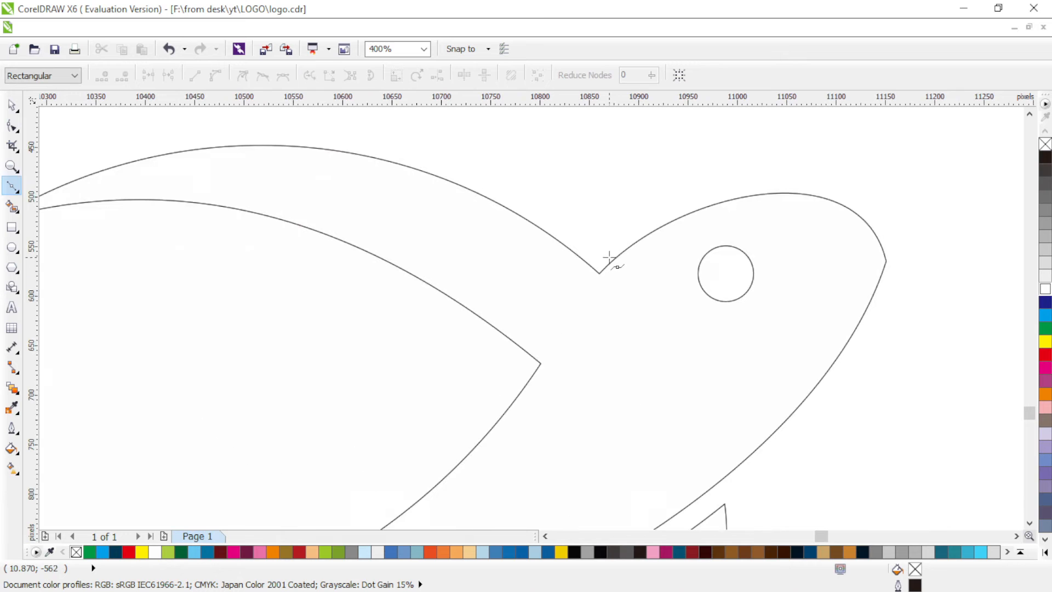
{"action": "left_click", "coordinate": [616, 258]}
{"action": "left_click", "coordinate": [568, 329]}
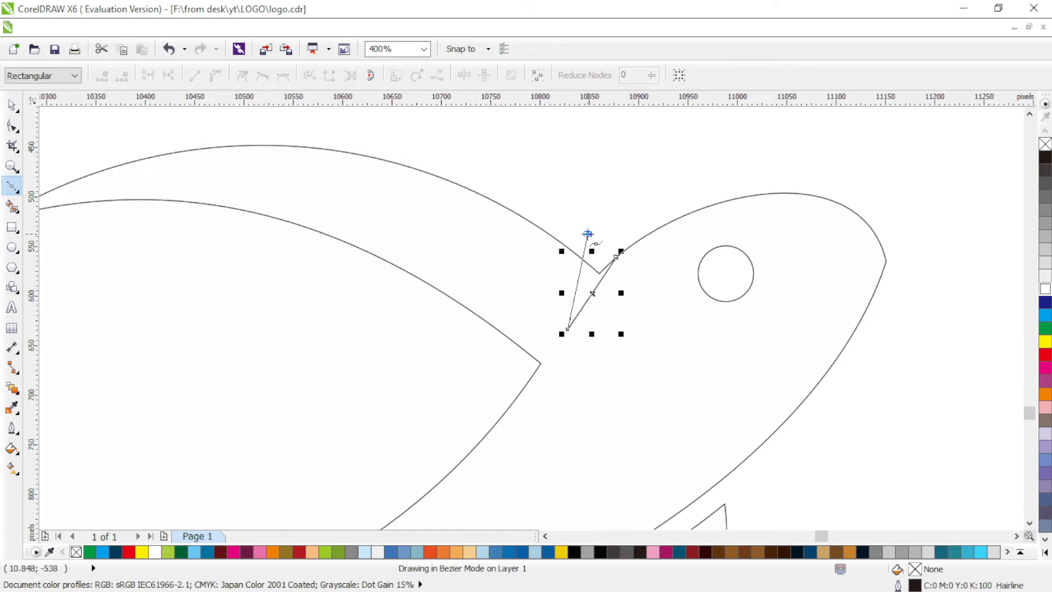
{"action": "left_click", "coordinate": [587, 234]}
{"action": "left_click", "coordinate": [616, 258]}
{"action": "key", "text": "F10"}
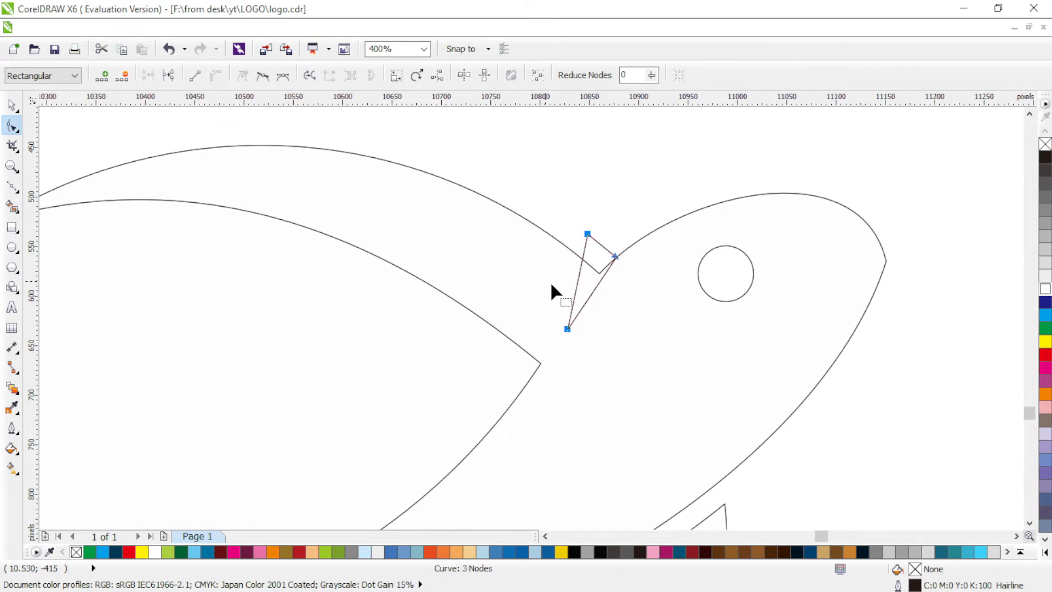
{"action": "left_click_drag", "start_coordinate": [576, 284], "coordinate": [546, 280]}
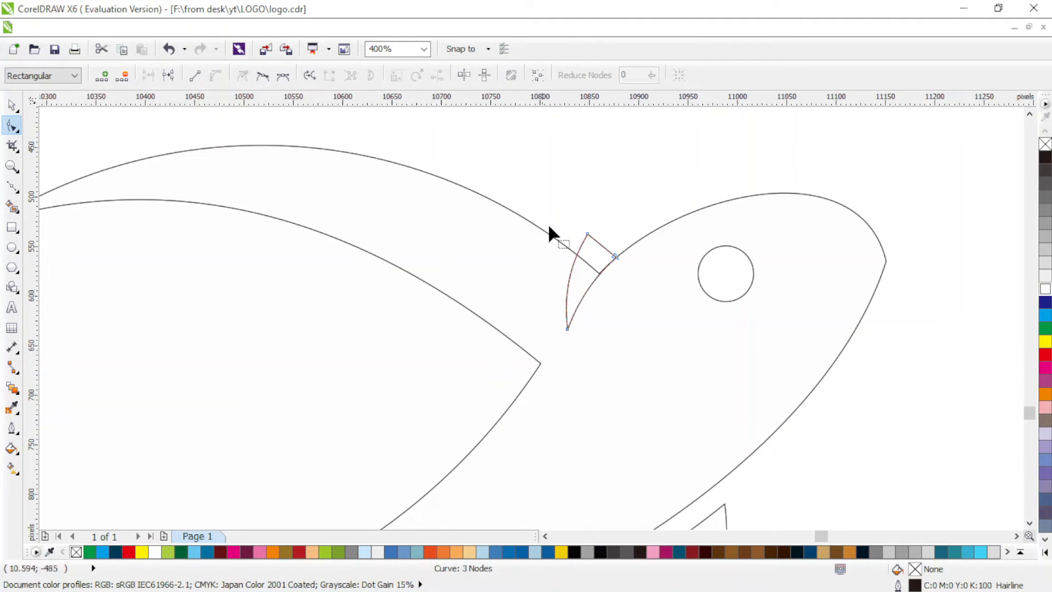
Trim the turtle body with the curved neck wedge and delete the wedge.
{"action": "left_click", "coordinate": [12, 106]}
{"action": "left_click", "coordinate": [439, 179], "text": "shift"}
{"action": "left_click", "coordinate": [496, 75]}
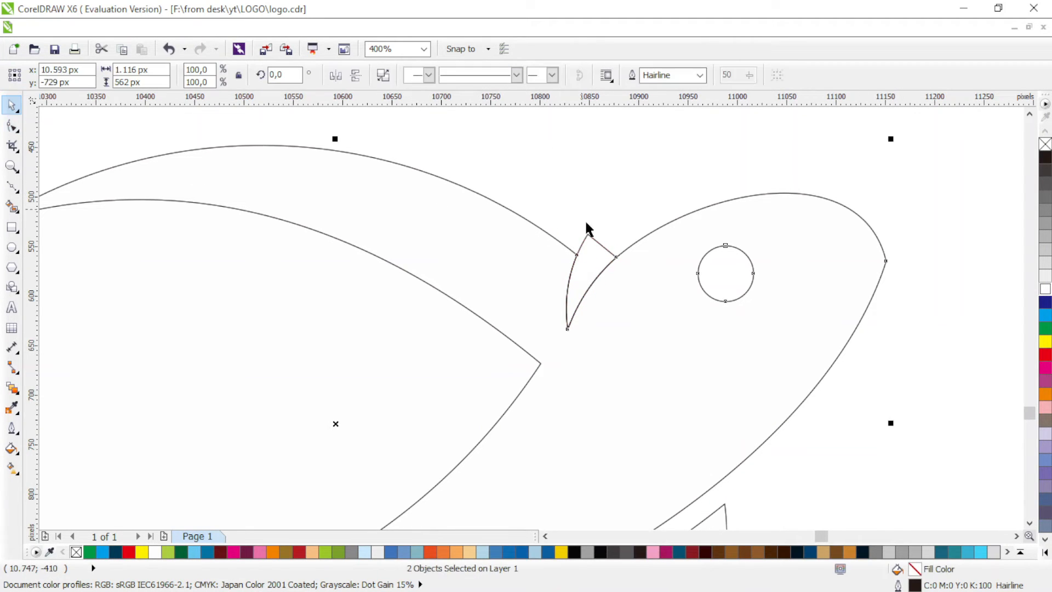
{"action": "left_click", "coordinate": [595, 254]}
{"action": "key", "text": "Delete"}
Delete the extra node on the head's contour just above the neck notch.
{"action": "left_click", "coordinate": [605, 277]}
{"action": "left_click", "coordinate": [12, 125]}
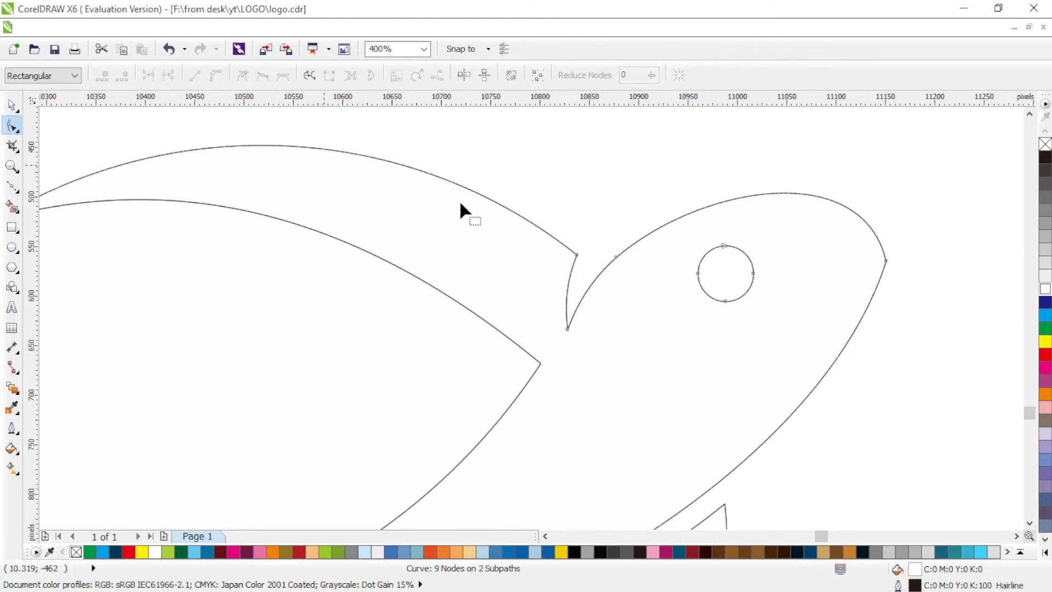
{"action": "key", "text": "ctrl+a"}
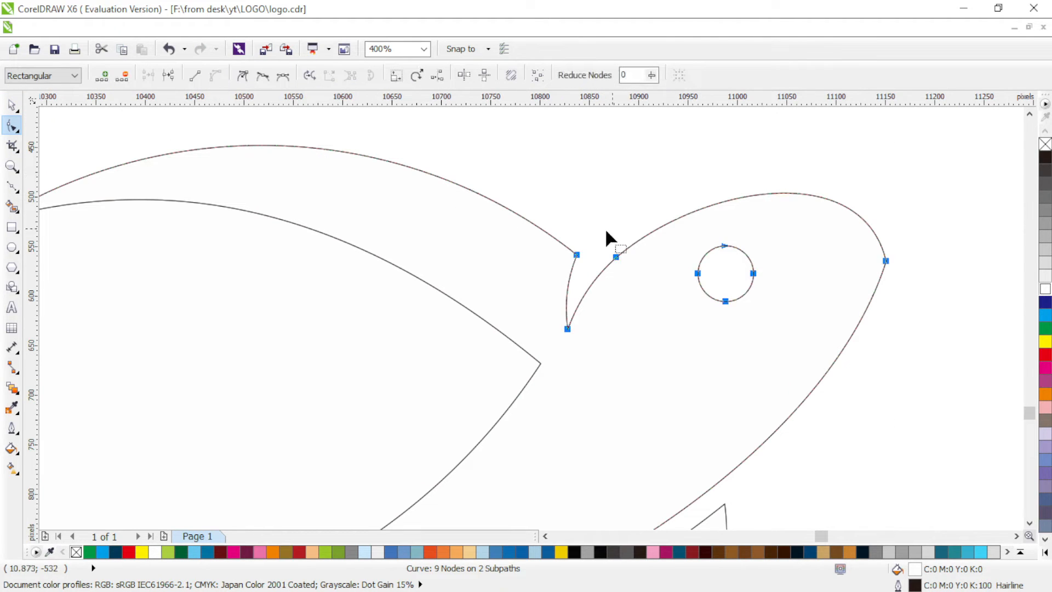
{"action": "left_click", "coordinate": [616, 256]}
{"action": "key", "text": "Delete"}
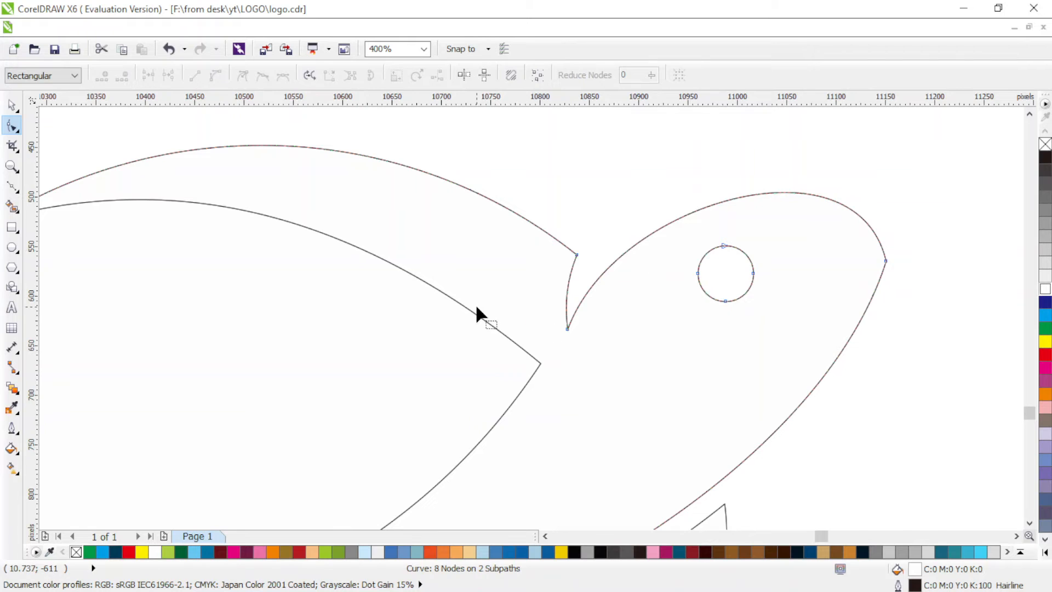
Draw a closed six-point Bezier polygon about 860 px wide, cutting across the shell panel and enclosing the turtle's rear.
{"action": "scroll", "coordinate": [475, 303], "scroll_direction": "down", "scroll_amount": 2}
{"action": "scroll", "coordinate": [416, 297], "scroll_direction": "down", "scroll_amount": 2}
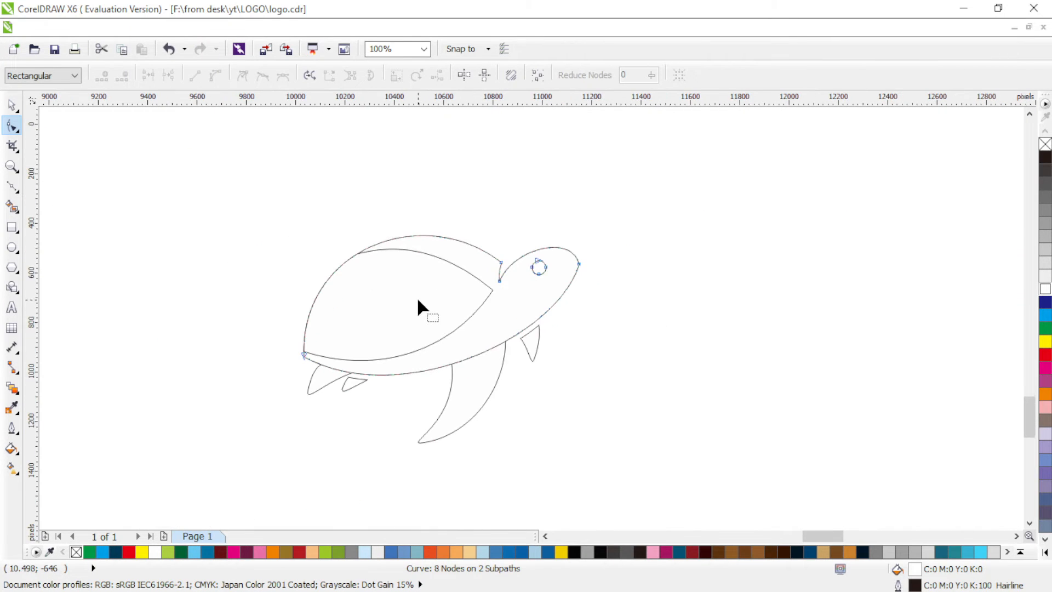
{"action": "key", "text": "z"}
{"action": "left_click_drag", "start_coordinate": [283, 195], "coordinate": [606, 458]}
{"action": "scroll", "coordinate": [466, 260], "scroll_direction": "down", "scroll_amount": 1}
{"action": "left_click_drag", "start_coordinate": [264, 146], "coordinate": [619, 476]}
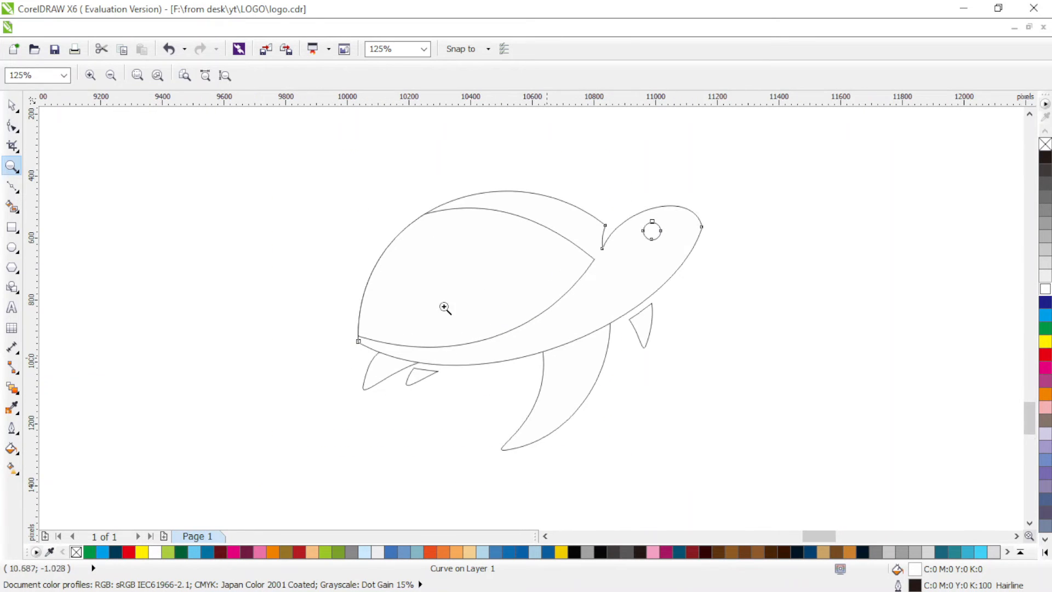
{"action": "left_click", "coordinate": [11, 104]}
{"action": "key", "text": "Escape"}
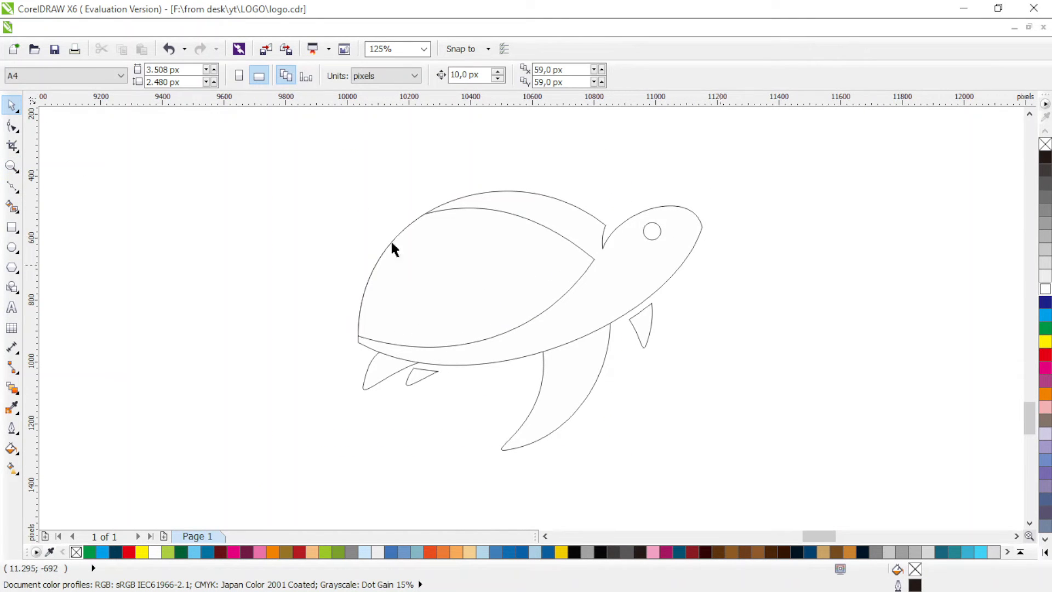
{"action": "left_click", "coordinate": [11, 186]}
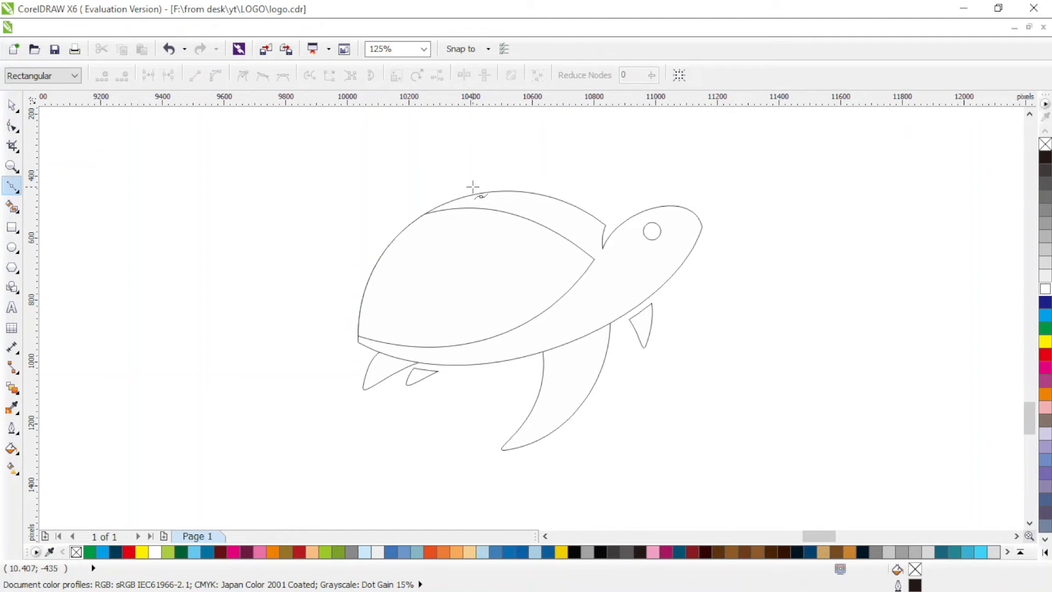
{"action": "left_click", "coordinate": [451, 206]}
{"action": "left_click", "coordinate": [394, 322]}
{"action": "left_click", "coordinate": [572, 292]}
{"action": "left_click", "coordinate": [576, 351]}
{"action": "left_click", "coordinate": [323, 394]}
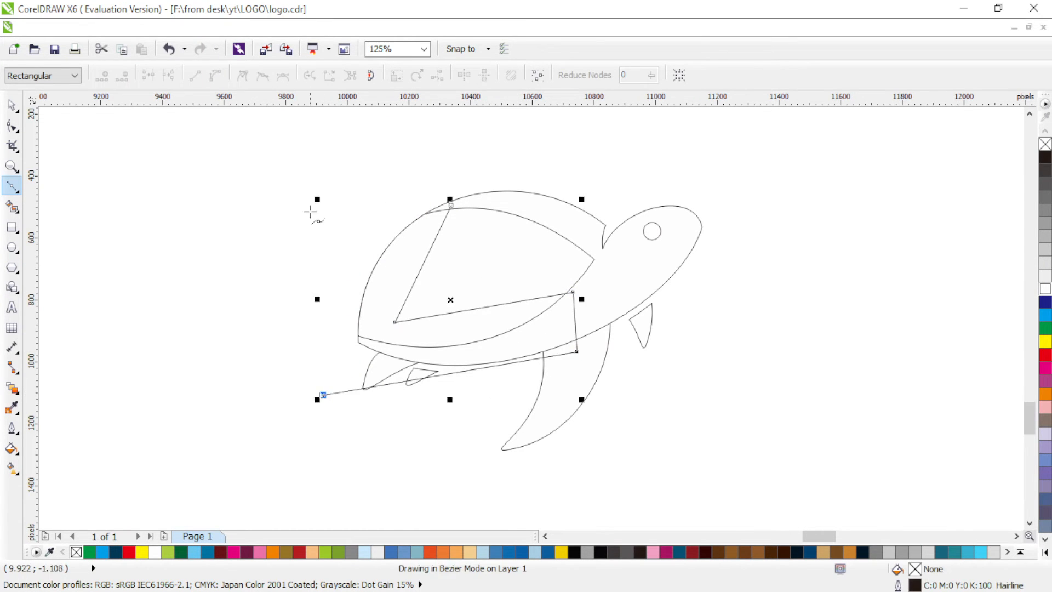
{"action": "left_click", "coordinate": [310, 210]}
{"action": "left_click", "coordinate": [450, 205]}
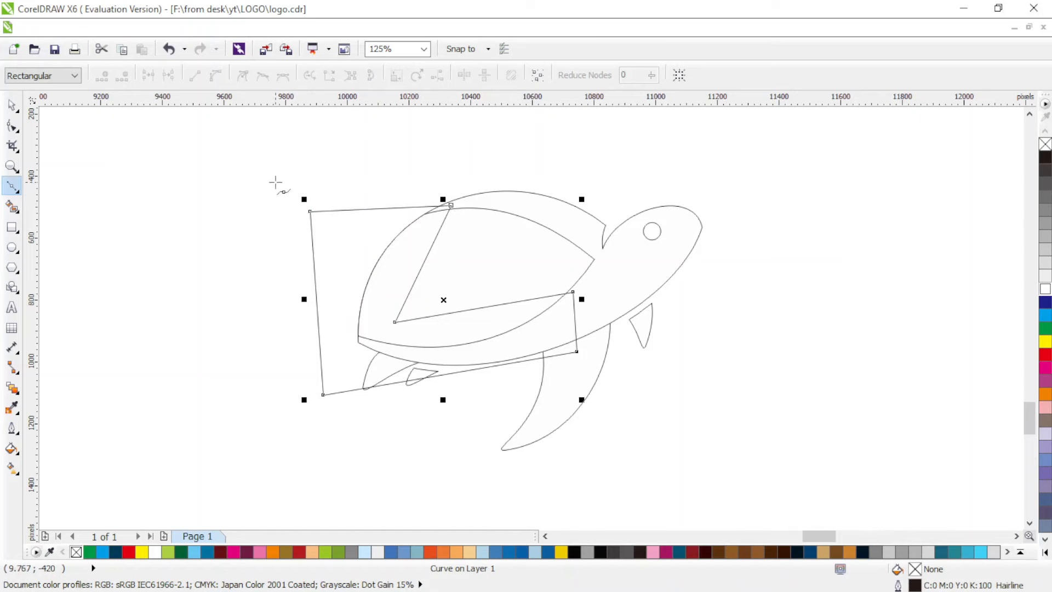
Bend the polygon's two inner edges into curves that roughly follow the shell panel's rear and lower outline.
{"action": "key", "text": "F10"}
{"action": "left_click_drag", "start_coordinate": [459, 311], "coordinate": [470, 334]}
{"action": "left_click_drag", "start_coordinate": [421, 271], "coordinate": [407, 259]}
Intersect the curved polygon with the shell panel and delete the polygon.
{"action": "left_click", "coordinate": [11, 105]}
{"action": "left_click", "coordinate": [477, 252], "text": "shift"}
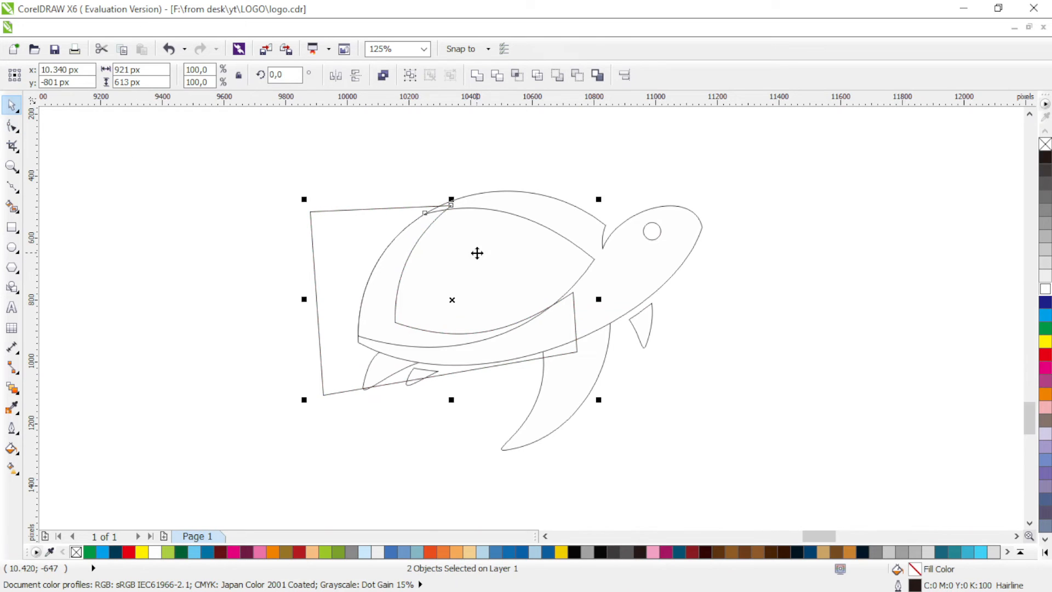
{"action": "left_click", "coordinate": [516, 75]}
{"action": "left_click", "coordinate": [355, 209]}
{"action": "key", "text": "Delete"}
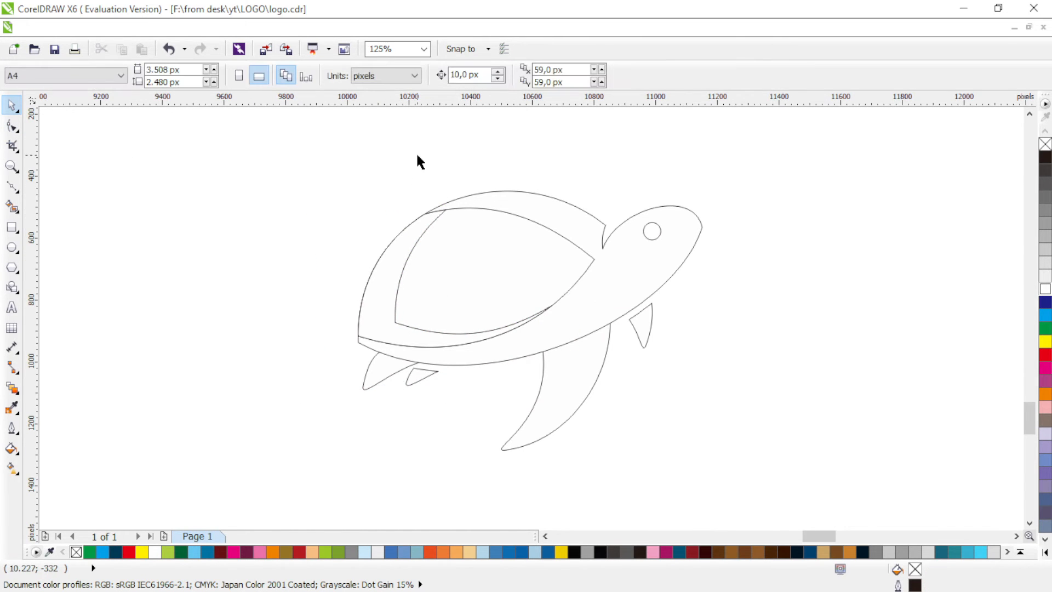
Give the turtle body a linear fountain fill at about 26°, from green at the tail to lime green beyond the head, without an outline.
{"action": "left_click", "coordinate": [580, 335]}
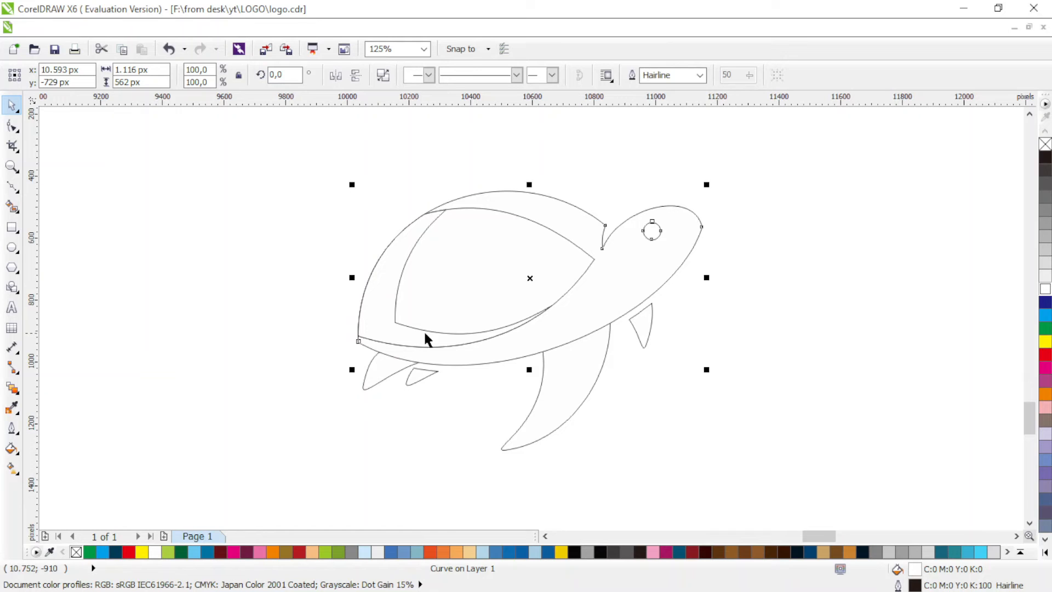
{"action": "left_click", "coordinate": [89, 551]}
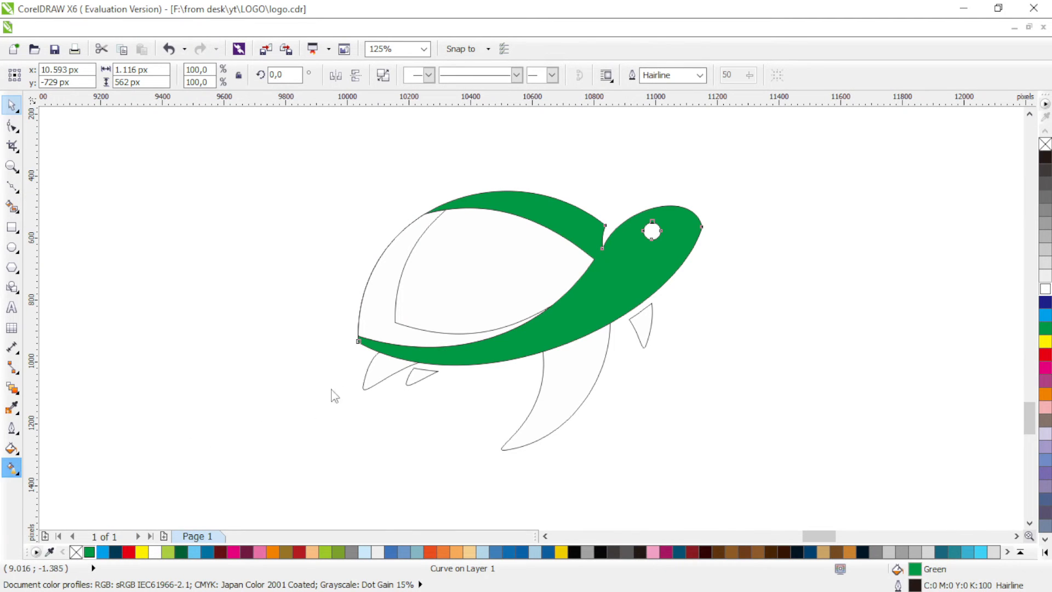
{"action": "left_click_drag", "start_coordinate": [375, 341], "coordinate": [704, 179]}
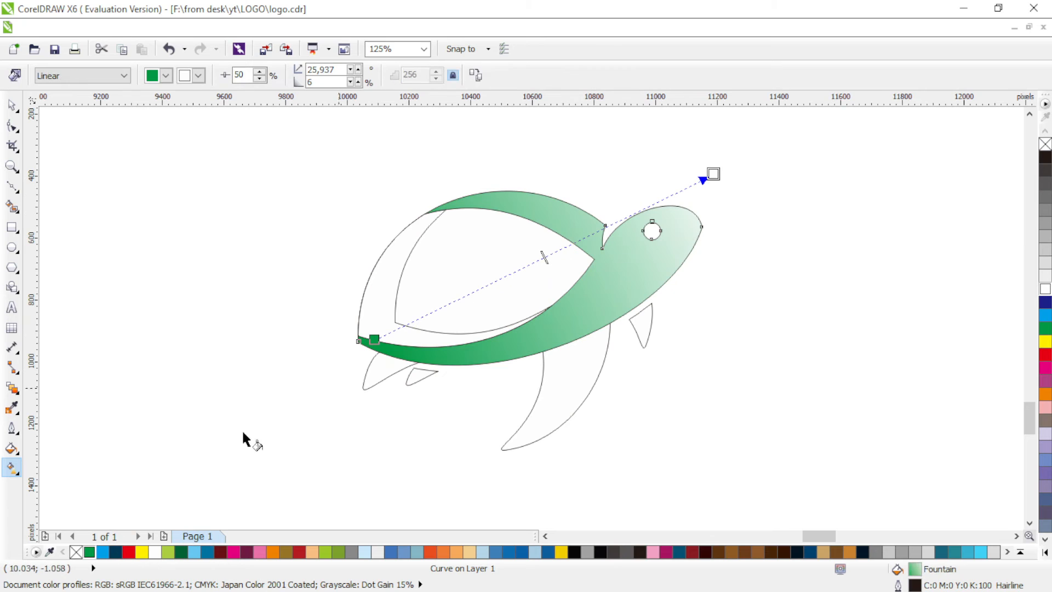
{"action": "left_click", "coordinate": [168, 551]}
{"action": "left_click_drag", "start_coordinate": [374, 339], "coordinate": [399, 340]}
{"action": "left_click_drag", "start_coordinate": [712, 174], "coordinate": [731, 176]}
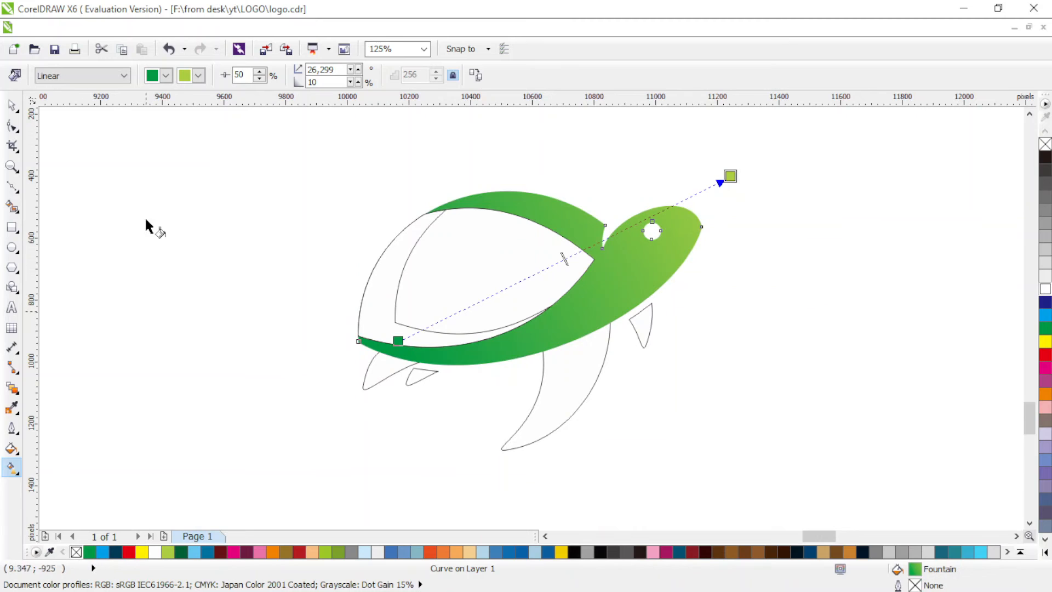
{"action": "left_click", "coordinate": [11, 105]}
{"action": "left_click", "coordinate": [162, 213]}
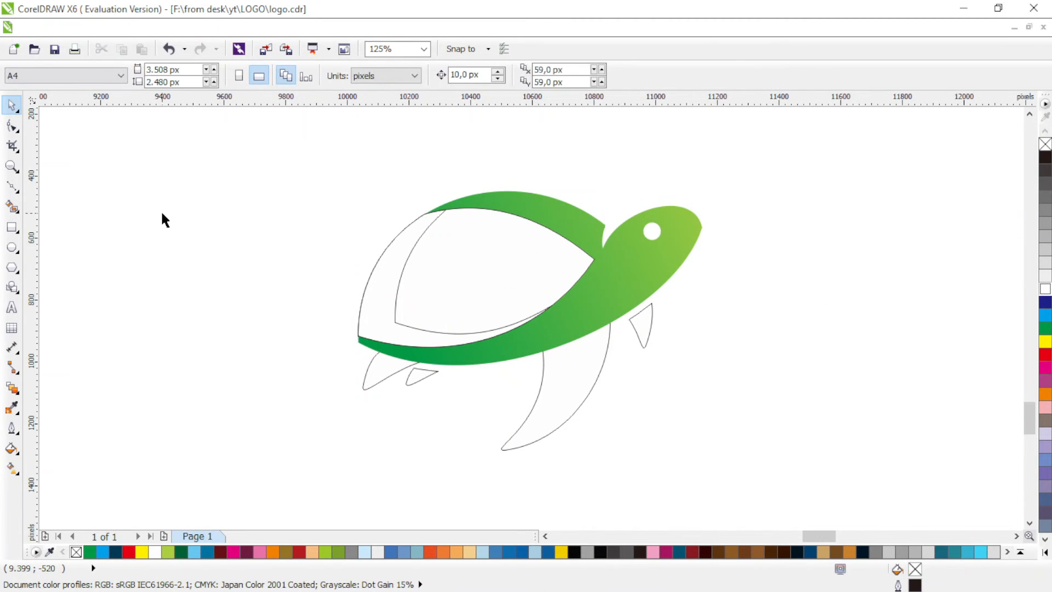
Fill the main shell panel with green and the crescent along its rear edge with dark green C93 M49 Y100 K15.
{"action": "left_click", "coordinate": [530, 270]}
{"action": "left_click", "coordinate": [90, 552]}
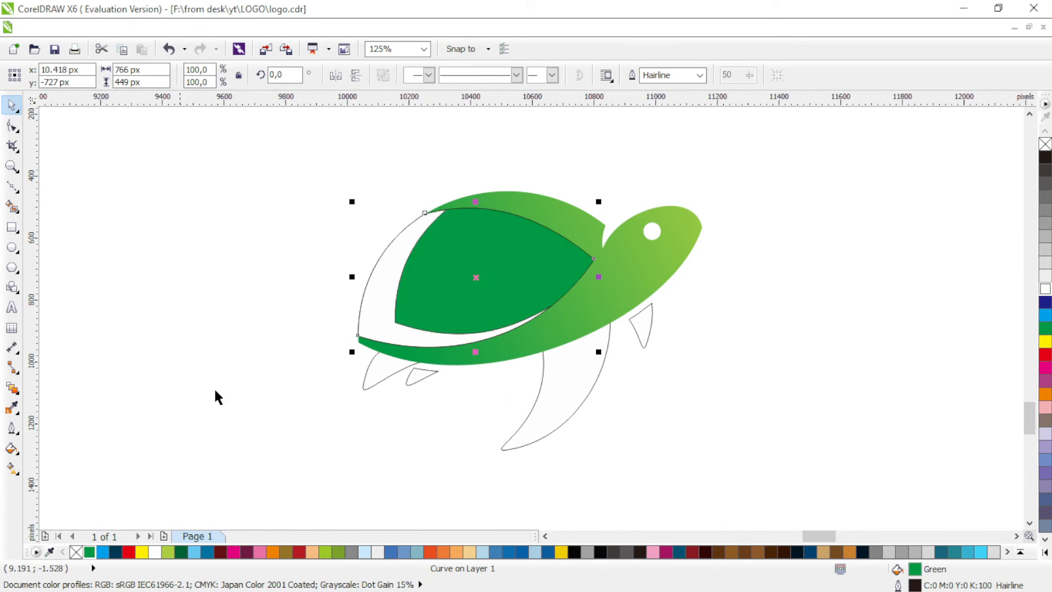
{"action": "left_click", "coordinate": [376, 339]}
{"action": "left_click", "coordinate": [180, 551]}
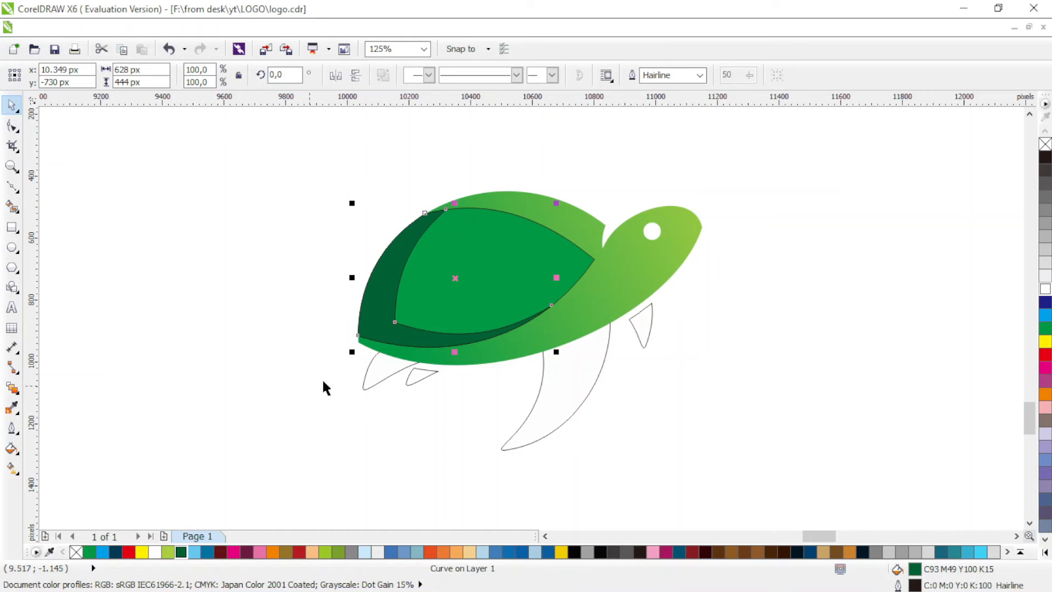
Fill the larger rear flipper and the long front flipper with green.
{"action": "left_click", "coordinate": [377, 376]}
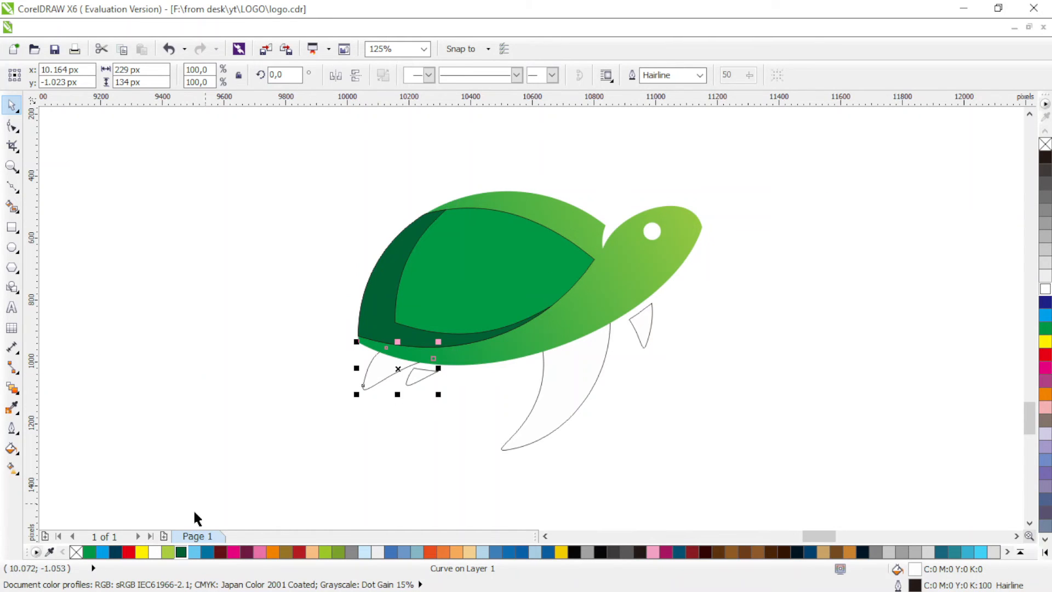
{"action": "left_click", "coordinate": [89, 551]}
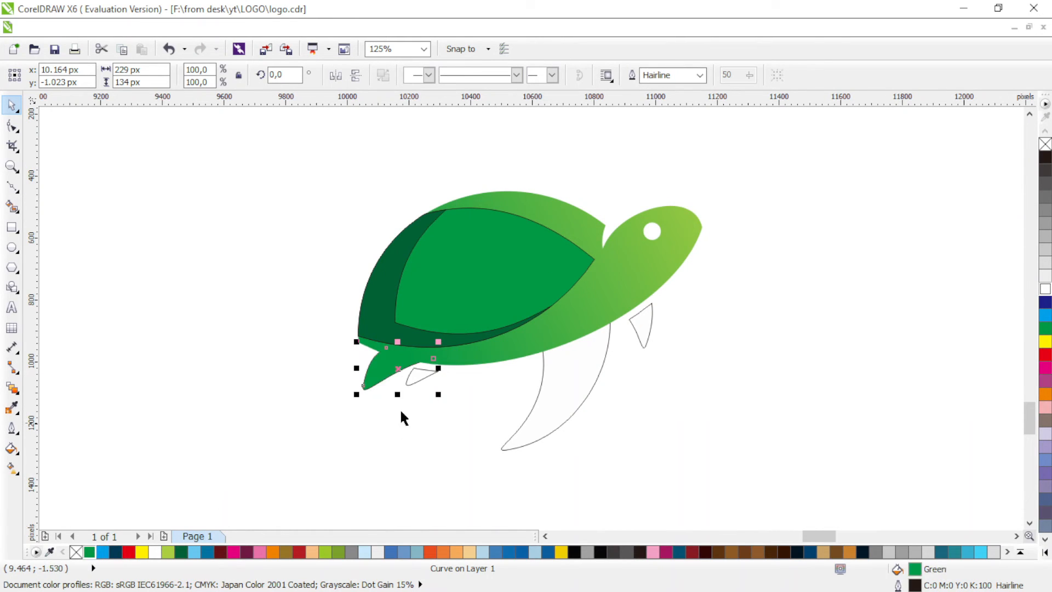
{"action": "left_click", "coordinate": [553, 378]}
{"action": "left_click", "coordinate": [89, 551]}
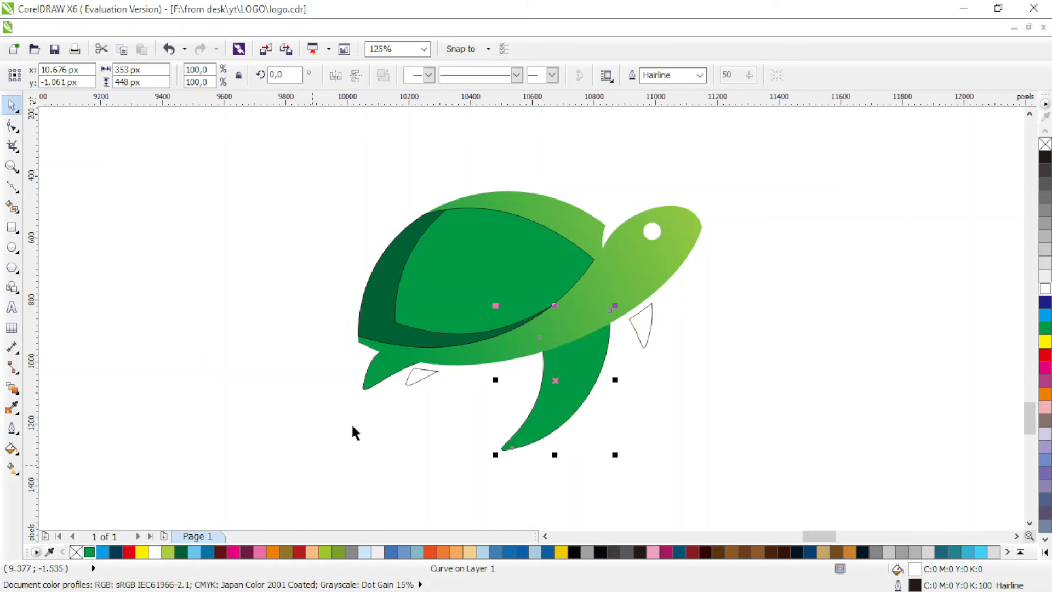
Fill the two small far-side flippers with dark green C93 M49 Y100 K15.
{"action": "left_click", "coordinate": [420, 377]}
{"action": "left_click", "coordinate": [644, 336], "text": "shift"}
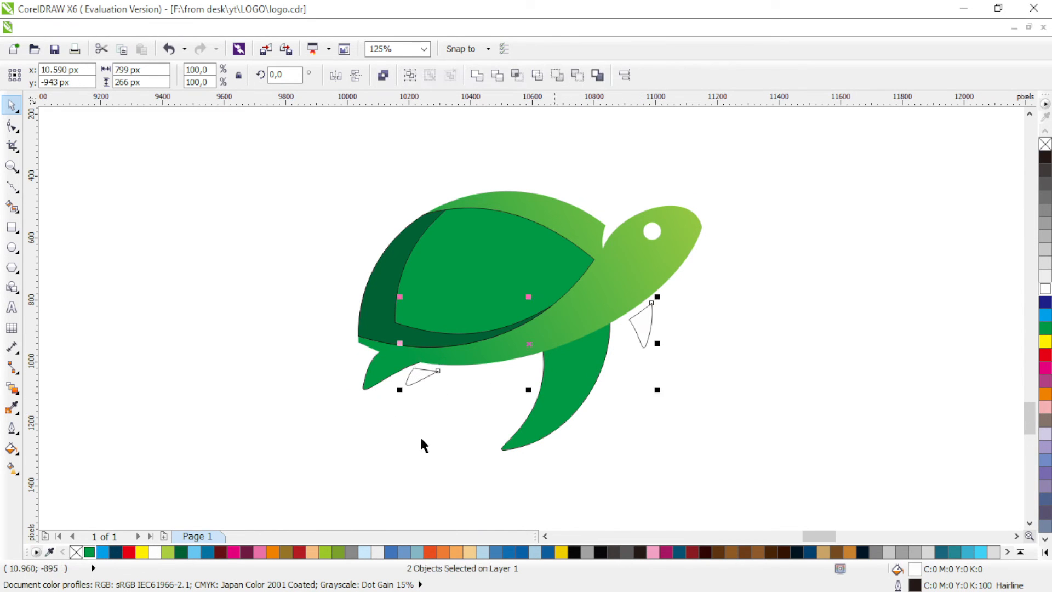
{"action": "left_click", "coordinate": [181, 552]}
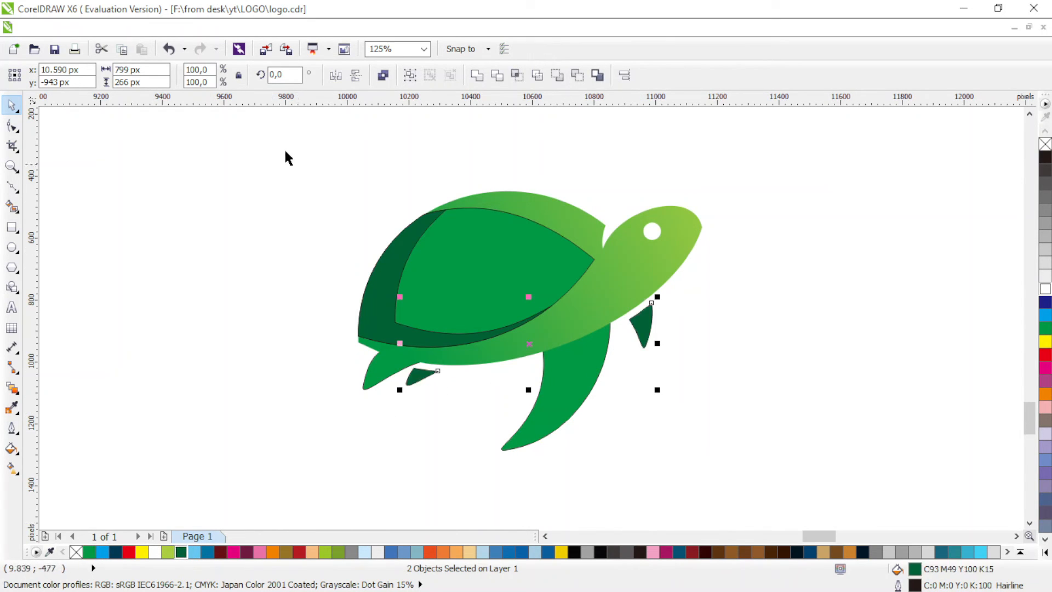
Remove the outlines from all the turtle's shapes.
{"action": "left_click_drag", "start_coordinate": [293, 147], "coordinate": [751, 472]}
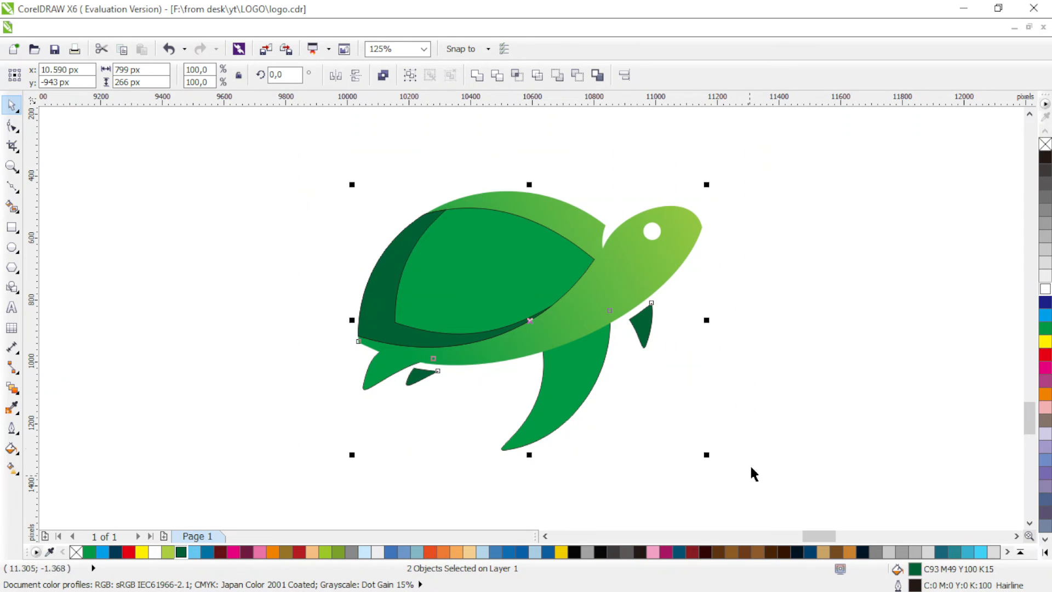
{"action": "right_click", "coordinate": [1044, 143]}
{"action": "left_click", "coordinate": [822, 236]}
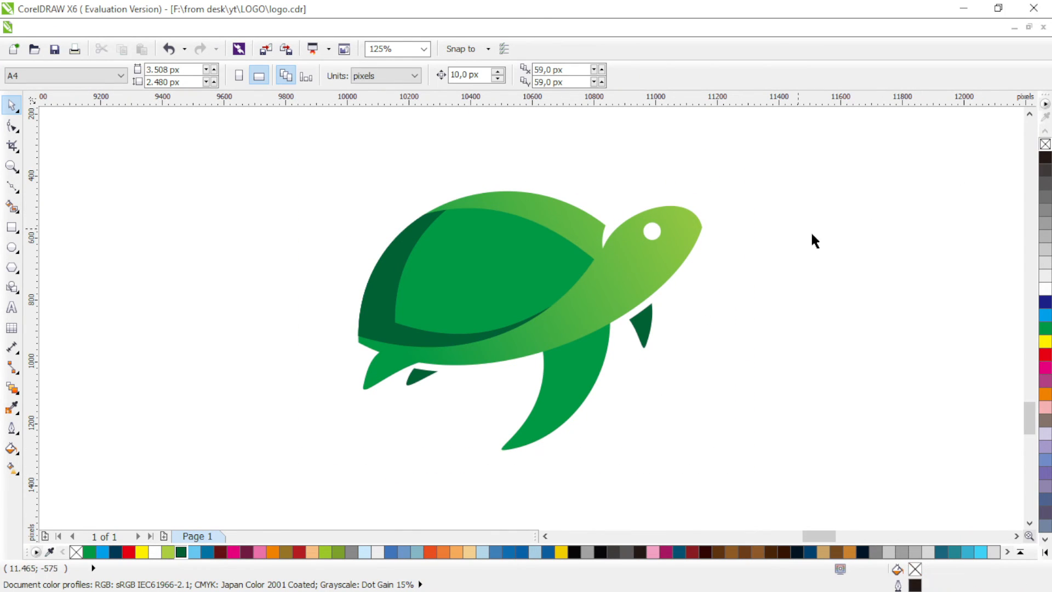
Redirect the body's linear fountain fill to 345°, running from green above the rear shell to lime green under the head.
{"action": "left_click", "coordinate": [589, 309]}
{"action": "left_click", "coordinate": [12, 468]}
{"action": "left_click_drag", "start_coordinate": [329, 202], "coordinate": [657, 290]}
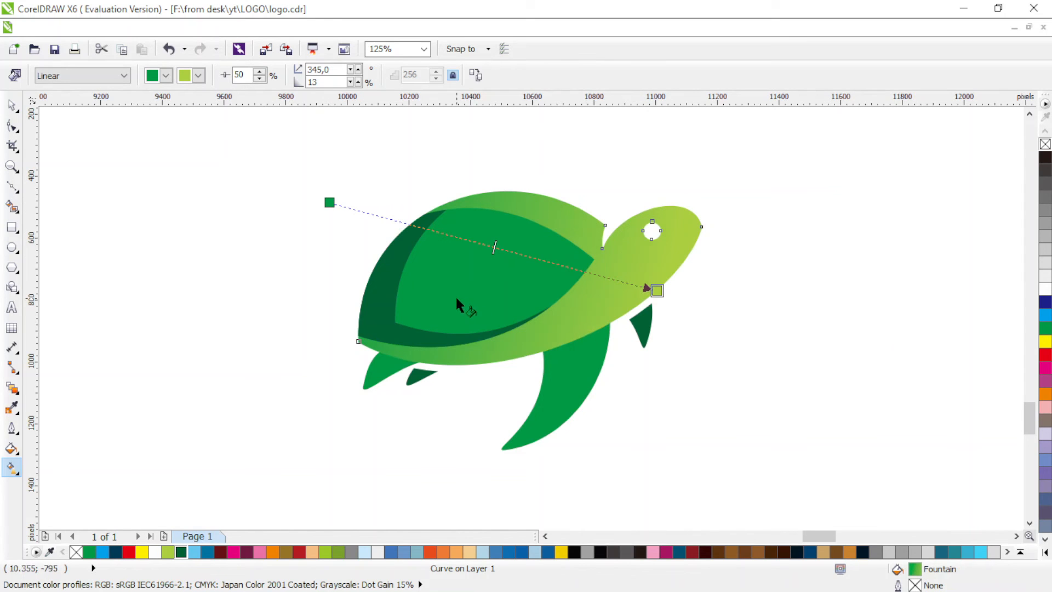
Give the dark shell crescent a linear fountain fill at 195°, from dark green inside the shell to green beyond its rear edge.
{"action": "left_click", "coordinate": [375, 290]}
{"action": "left_click_drag", "start_coordinate": [423, 282], "coordinate": [337, 282]}
{"action": "left_click", "coordinate": [89, 551]}
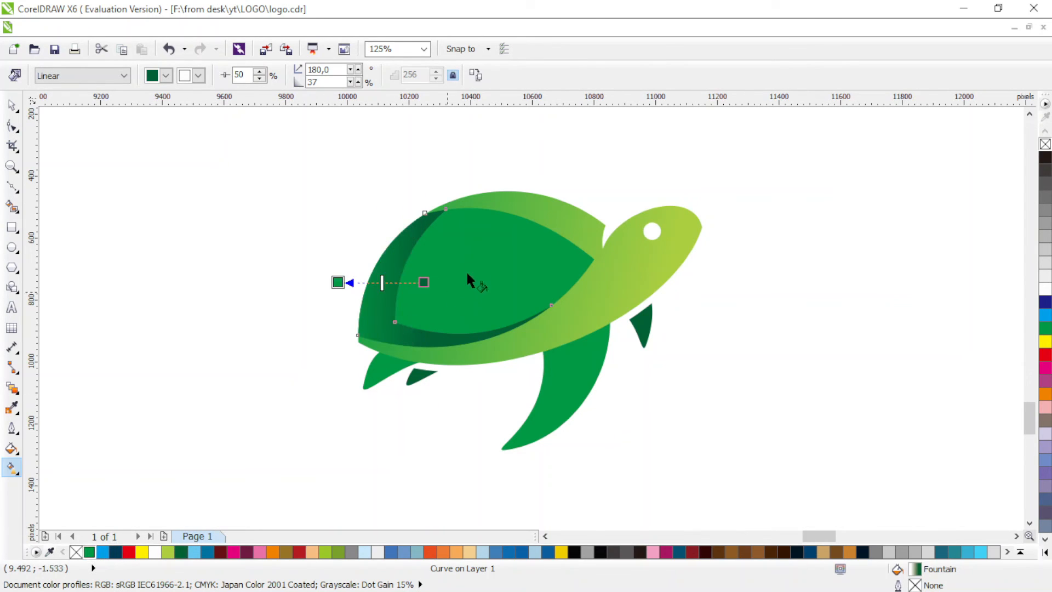
{"action": "left_click_drag", "start_coordinate": [481, 261], "coordinate": [450, 278]}
{"action": "left_click_drag", "start_coordinate": [371, 291], "coordinate": [371, 290]}
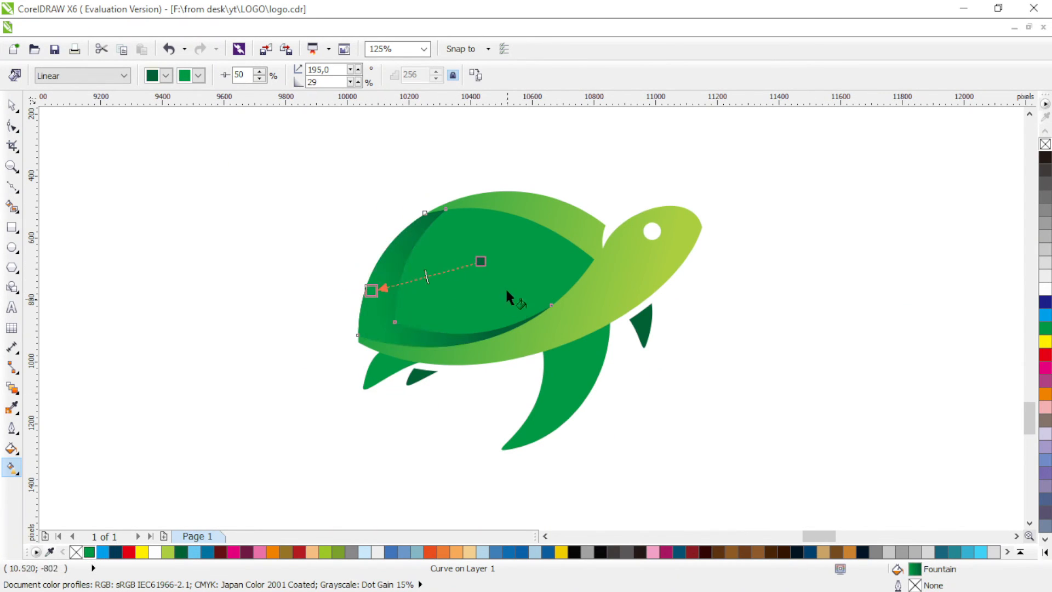
{"action": "left_click", "coordinate": [481, 283]}
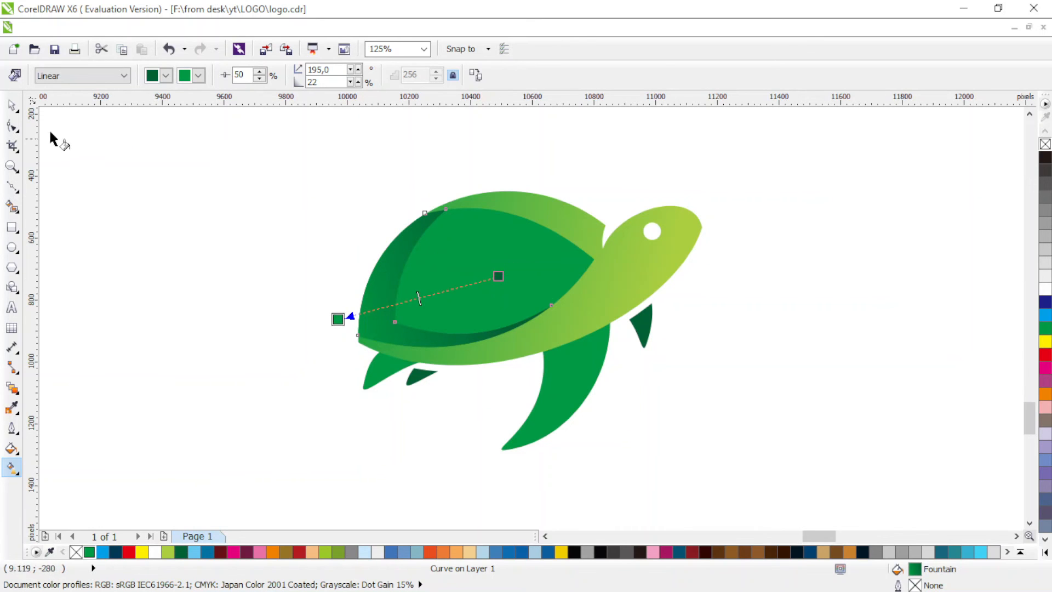
Narrow the neck notch by moving the shell tip's node closer to the head and reshaping the notch's edge with its curve handle.
{"action": "left_click", "coordinate": [12, 126]}
{"action": "left_click", "coordinate": [602, 219]}
{"action": "scroll", "coordinate": [603, 222], "scroll_direction": "up", "scroll_amount": 5}
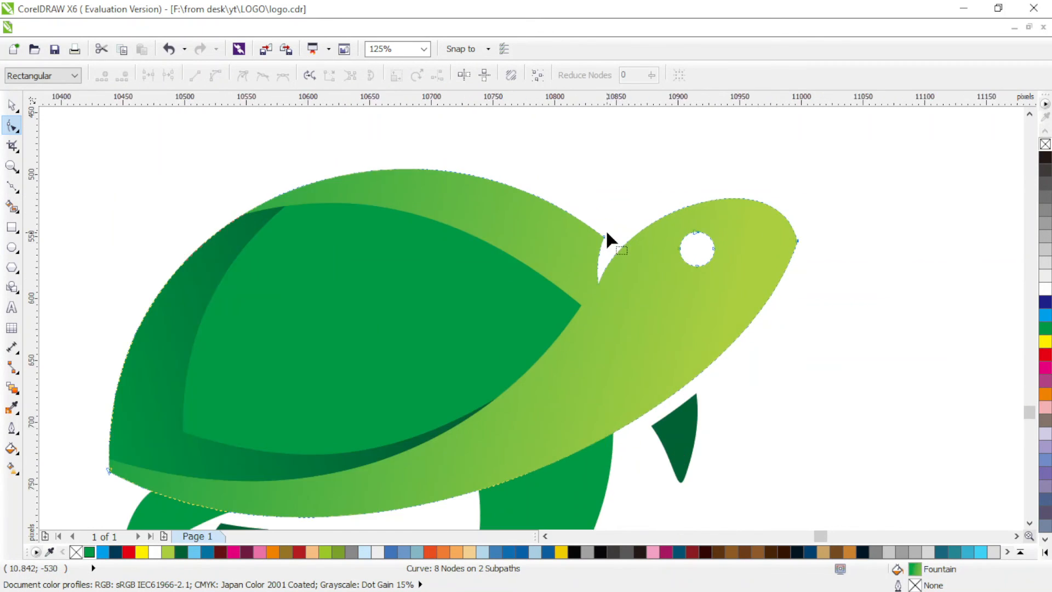
{"action": "left_click", "coordinate": [596, 262]}
{"action": "left_click_drag", "start_coordinate": [596, 263], "coordinate": [641, 296]}
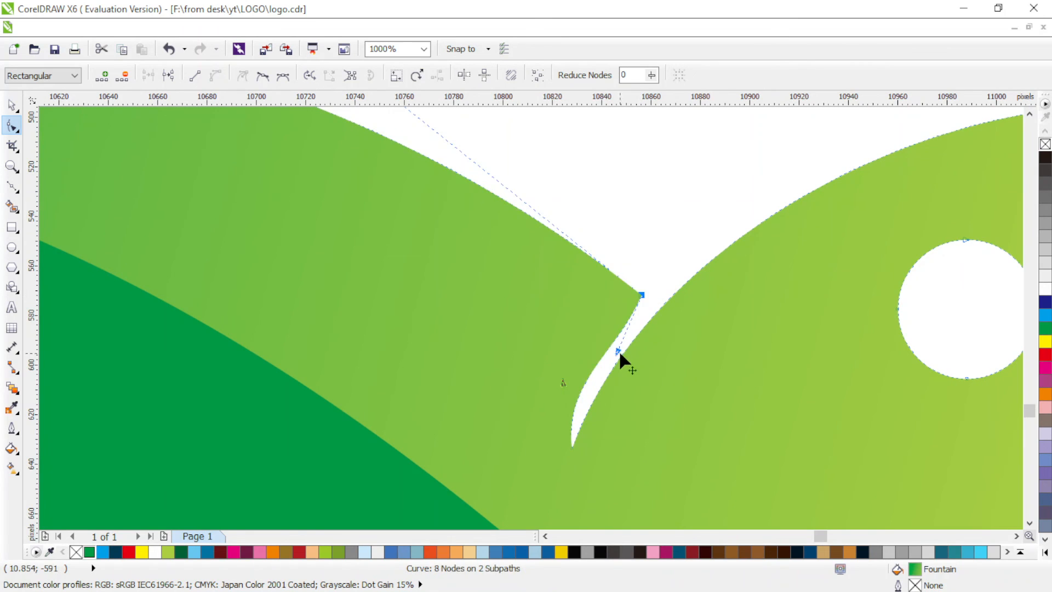
{"action": "left_click_drag", "start_coordinate": [619, 351], "coordinate": [576, 396]}
{"action": "scroll", "coordinate": [436, 313], "scroll_direction": "down", "scroll_amount": 2}
{"action": "scroll", "coordinate": [437, 313], "scroll_direction": "down", "scroll_amount": 4}
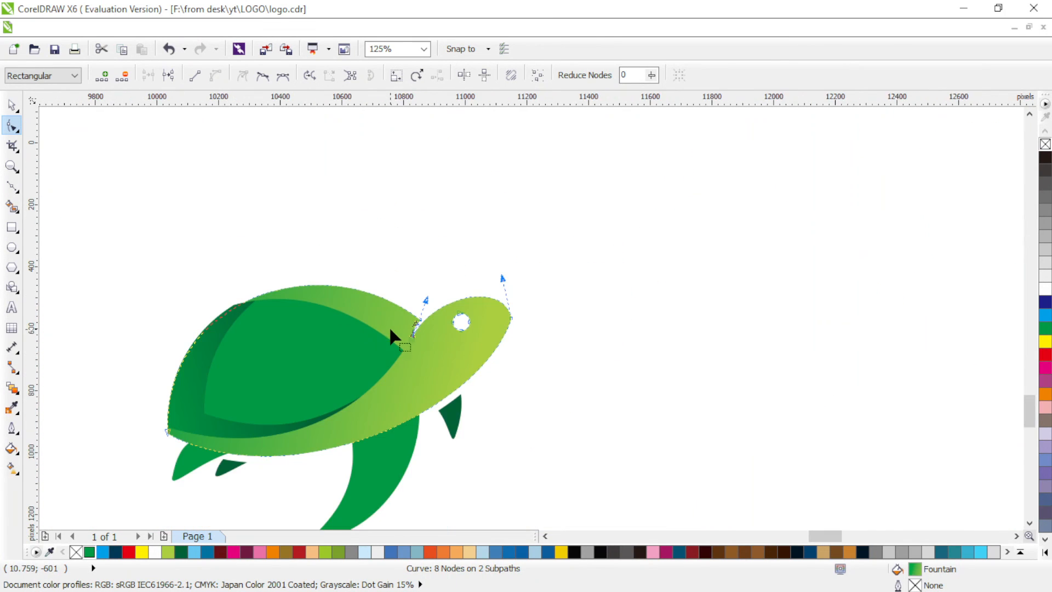
{"action": "scroll", "coordinate": [356, 345], "scroll_direction": "down", "scroll_amount": 2}
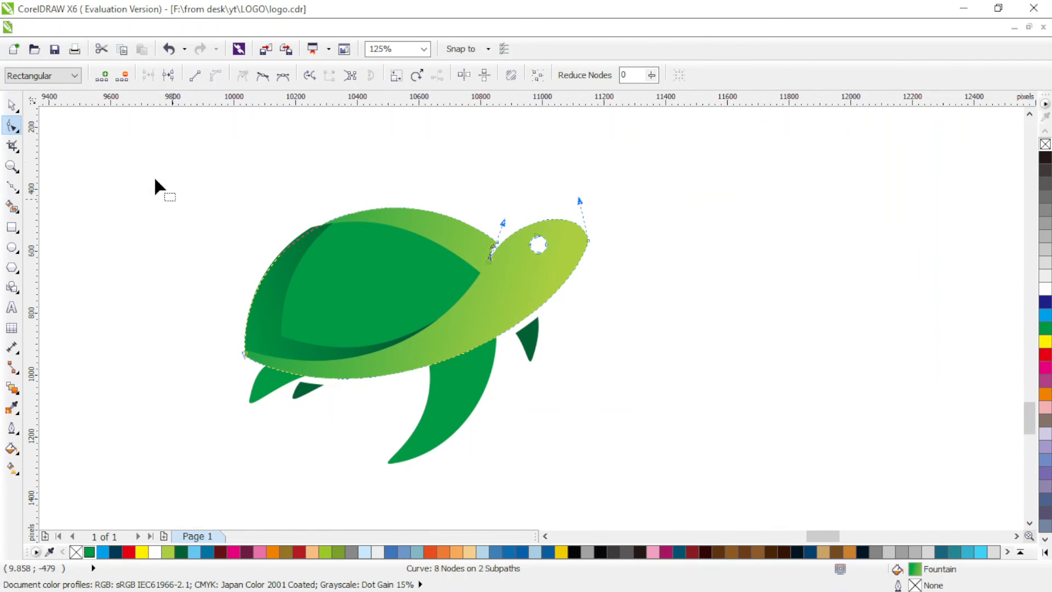
{"action": "left_click", "coordinate": [12, 104]}
{"action": "left_click", "coordinate": [104, 152]}
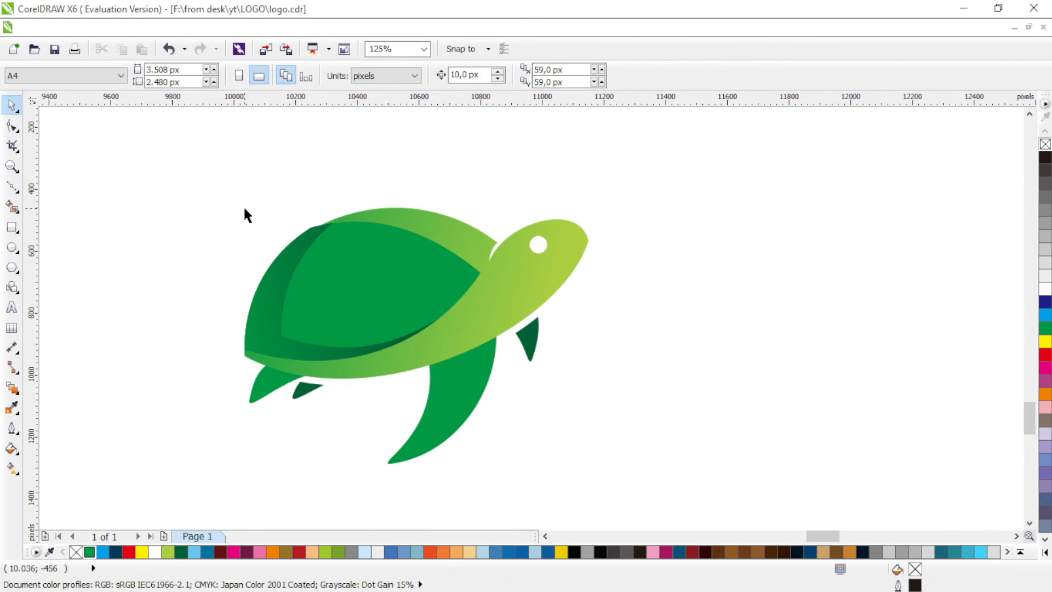
Adjust the curve handle of the body's tail node so the upper rear contour fits smoothly around the shell crescent.
{"action": "scroll", "coordinate": [243, 205], "scroll_direction": "left", "scroll_amount": 2}
{"action": "scroll", "coordinate": [243, 205], "scroll_direction": "down", "scroll_amount": 1}
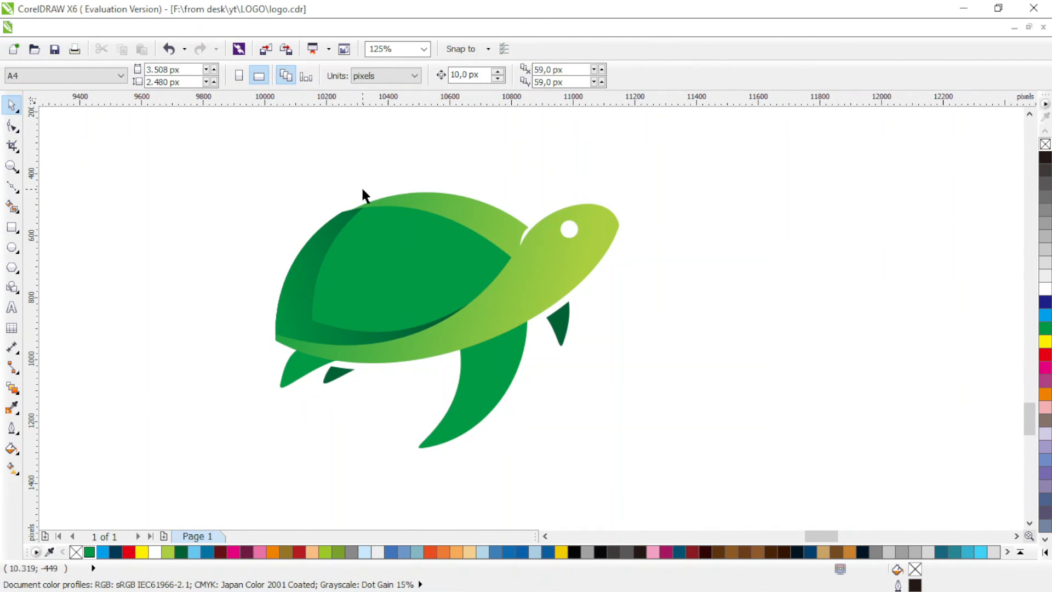
{"action": "left_click", "coordinate": [342, 219]}
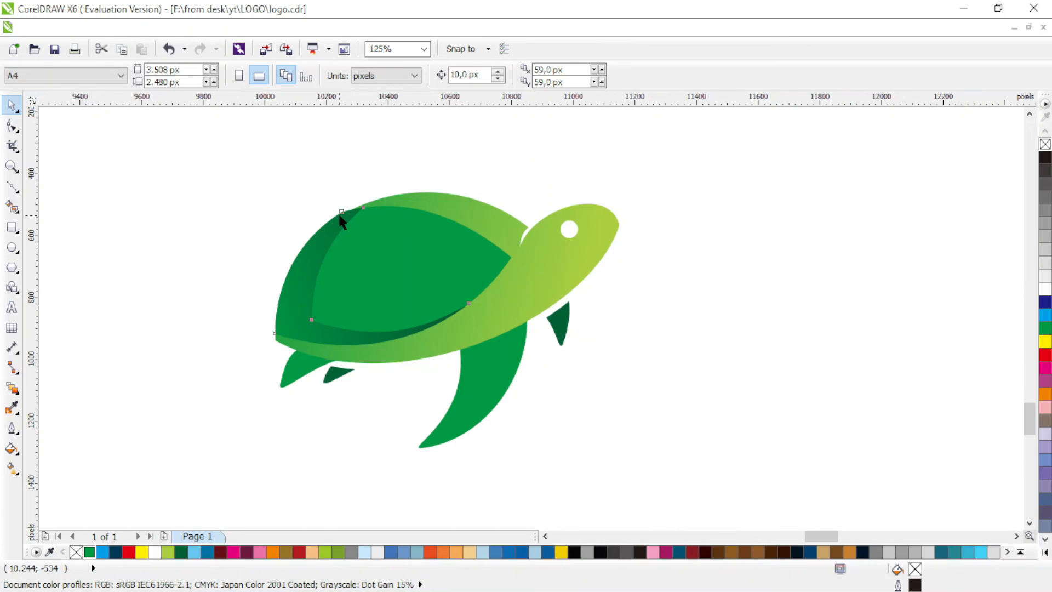
{"action": "left_click", "coordinate": [405, 201]}
{"action": "left_click", "coordinate": [12, 128]}
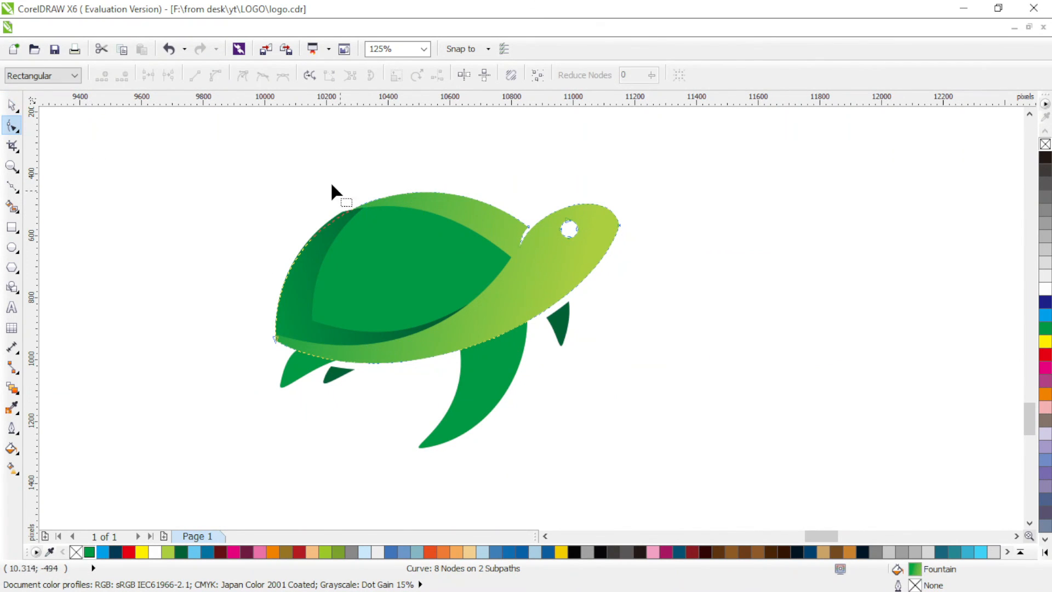
{"action": "left_click_drag", "start_coordinate": [225, 278], "coordinate": [307, 356]}
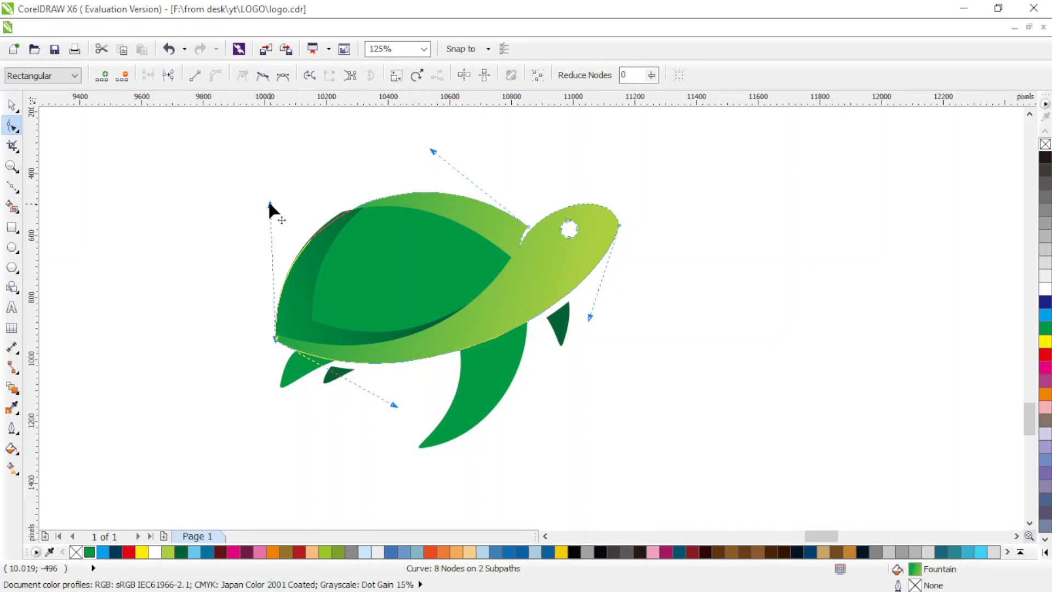
{"action": "left_click_drag", "start_coordinate": [270, 204], "coordinate": [272, 197]}
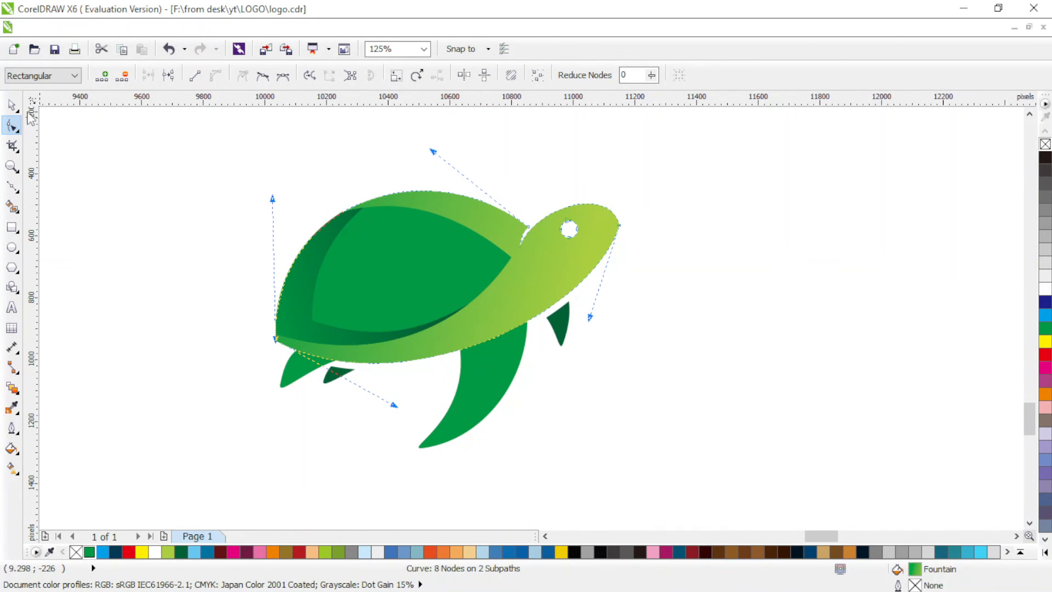
{"action": "key", "text": "space"}
{"action": "key", "text": "Escape"}
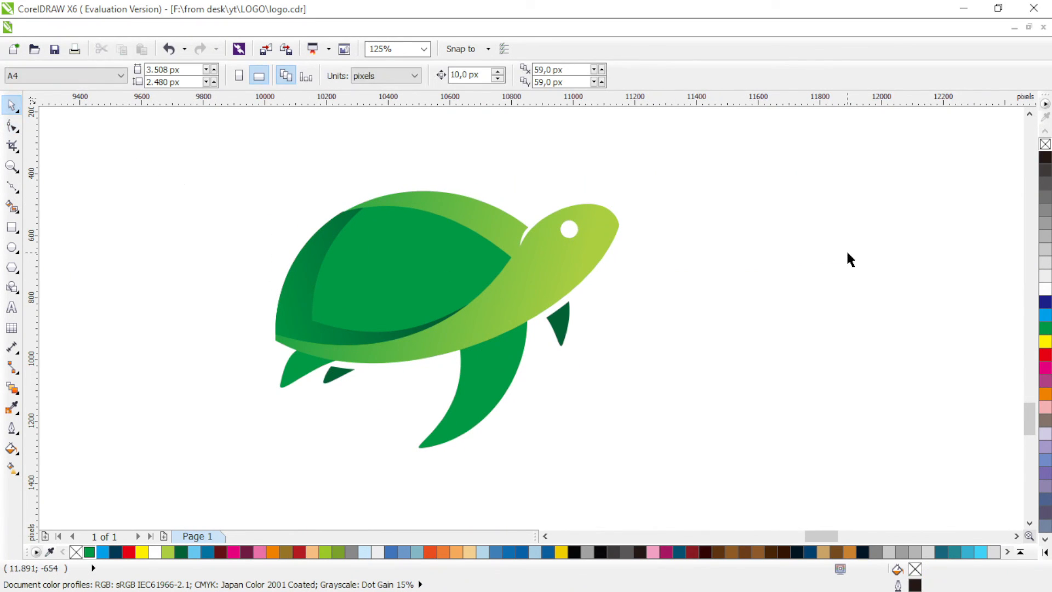
{"action": "left_click", "coordinate": [14, 187]}
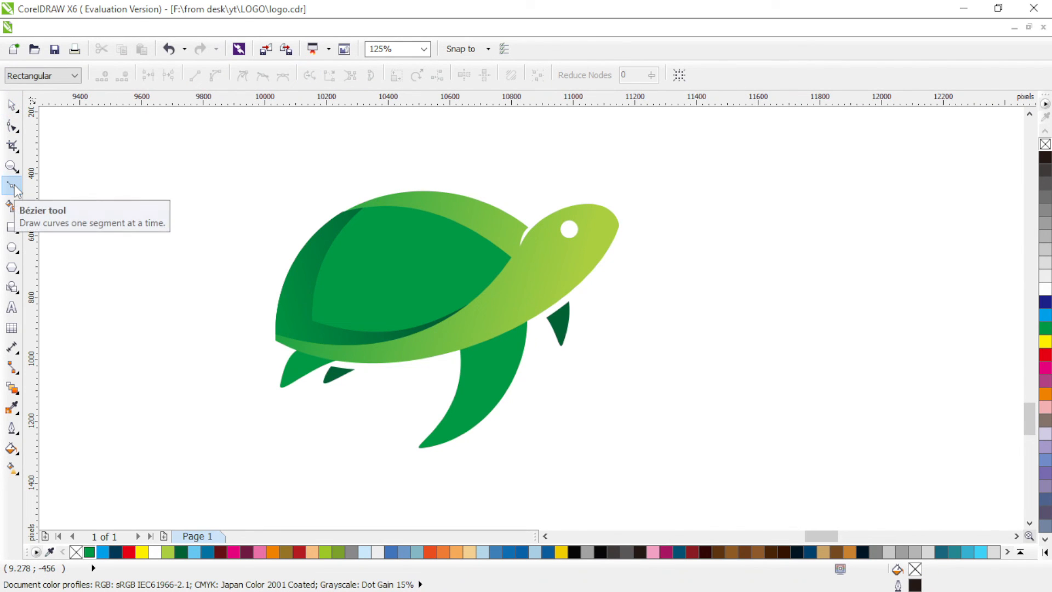
{"action": "left_click", "coordinate": [12, 104]}
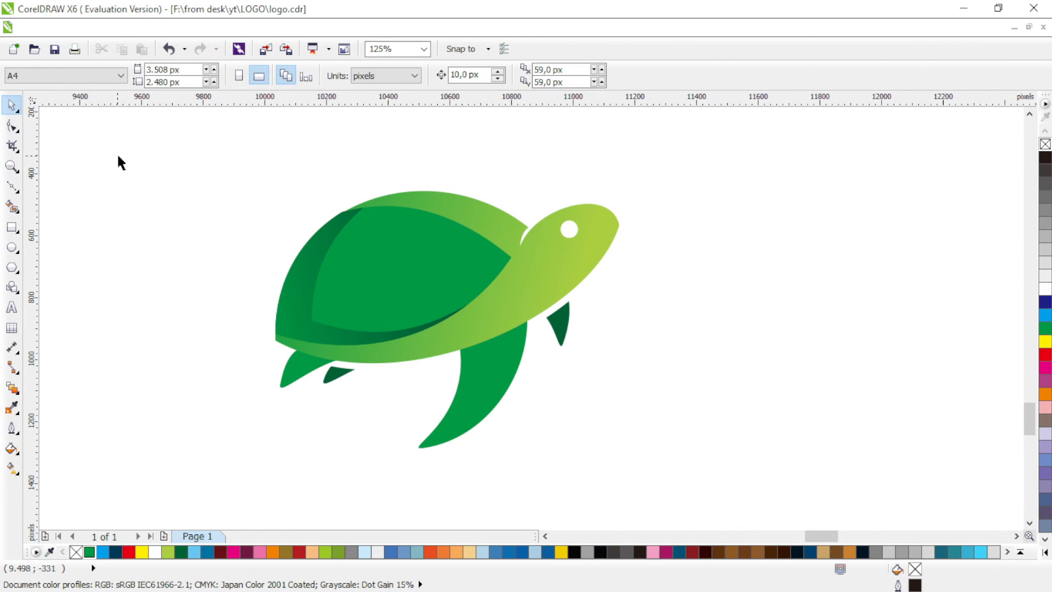